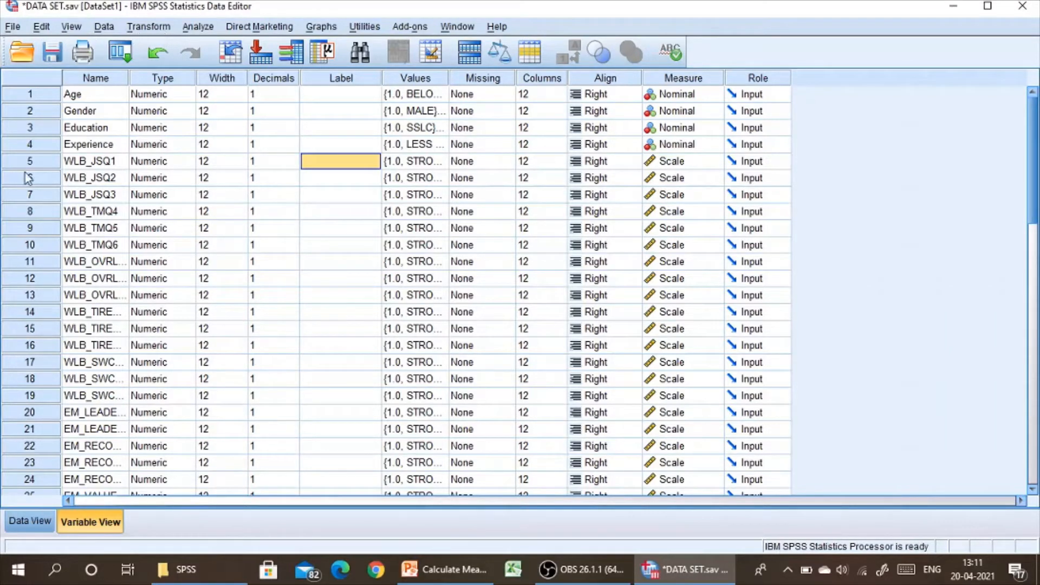
- Start a Compute Variable transformation with WLB_Mean as the target variable
left_click(30, 520)
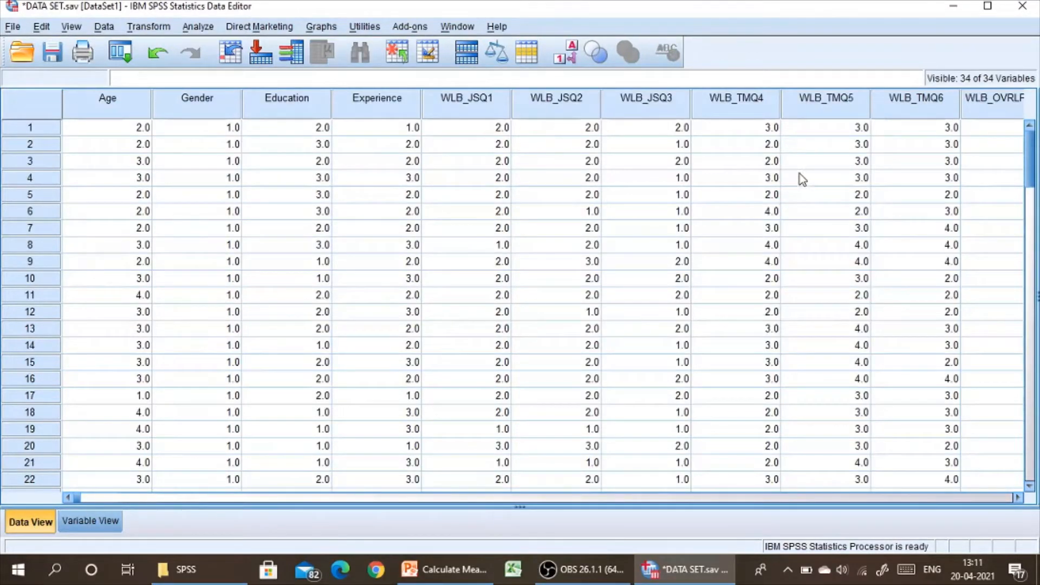
left_click(86, 522)
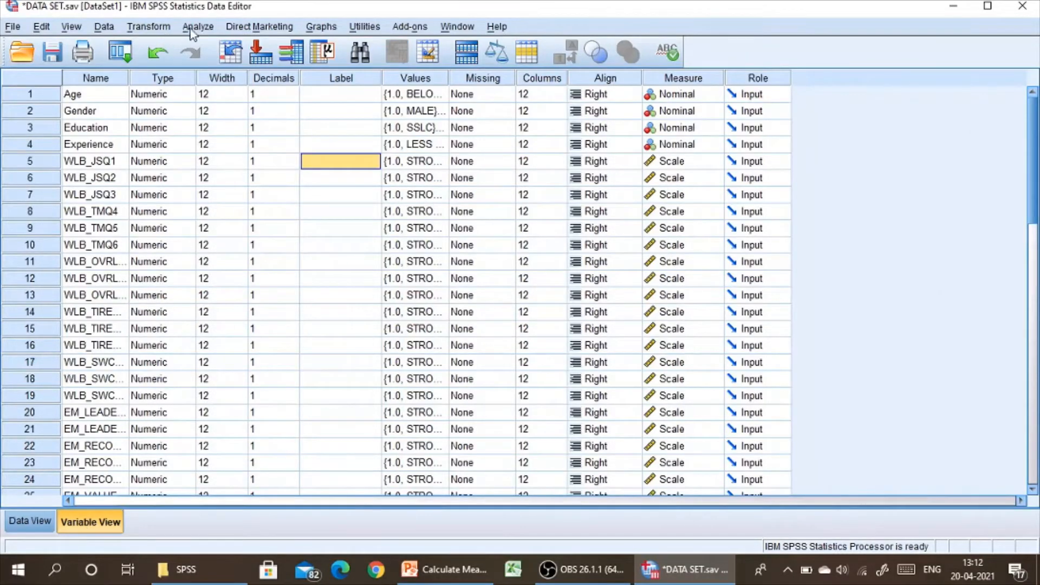
left_click(146, 28)
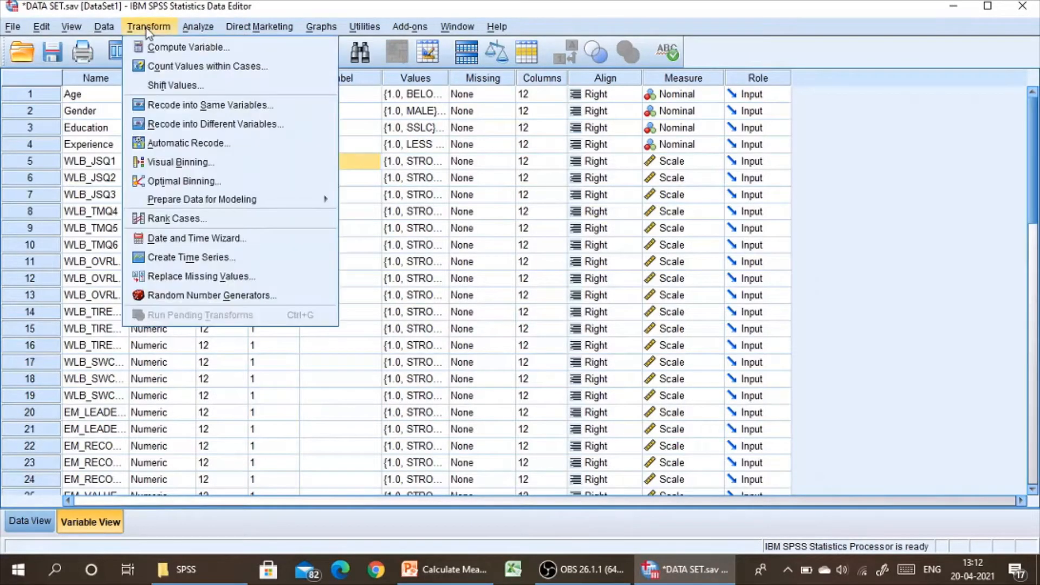
left_click(196, 48)
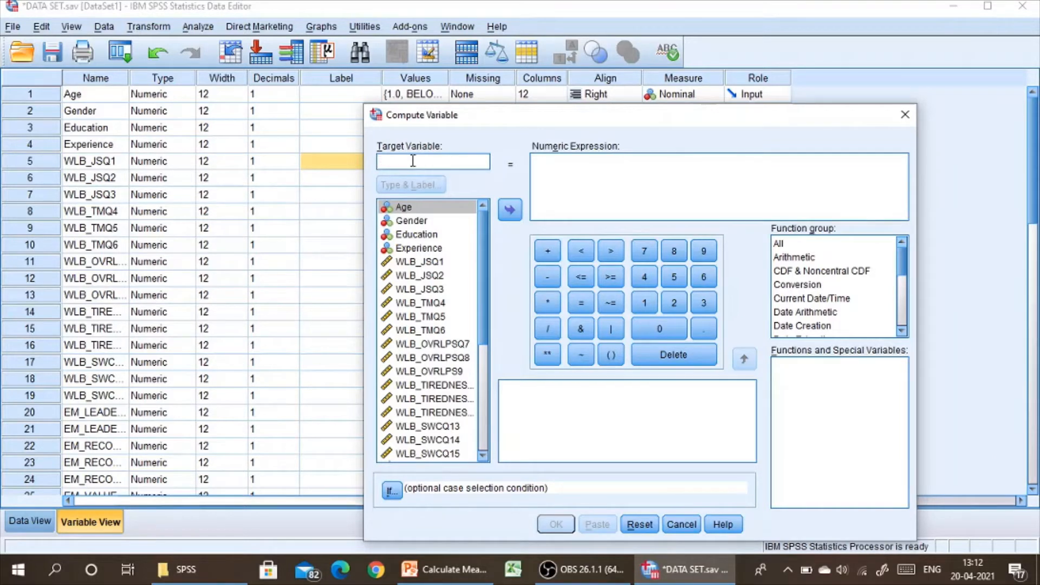
type("WL")
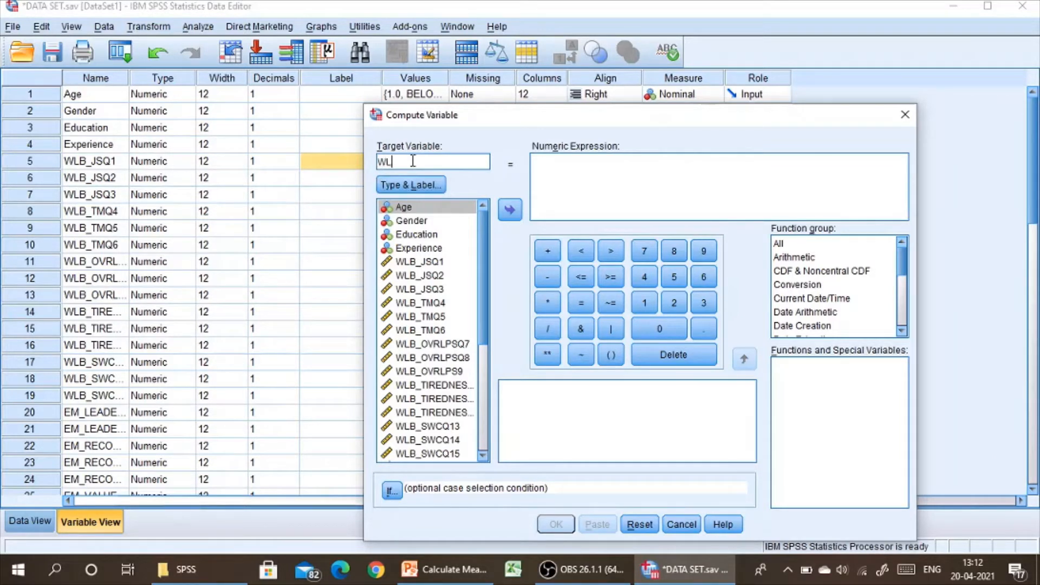
type("B_Mean")
- Begin the numeric expression with the Mean function and enter WLB_JSQ1, WLB_JSQ2 and WLB_JSQ3 as comma-separated arguments
left_click(547, 161)
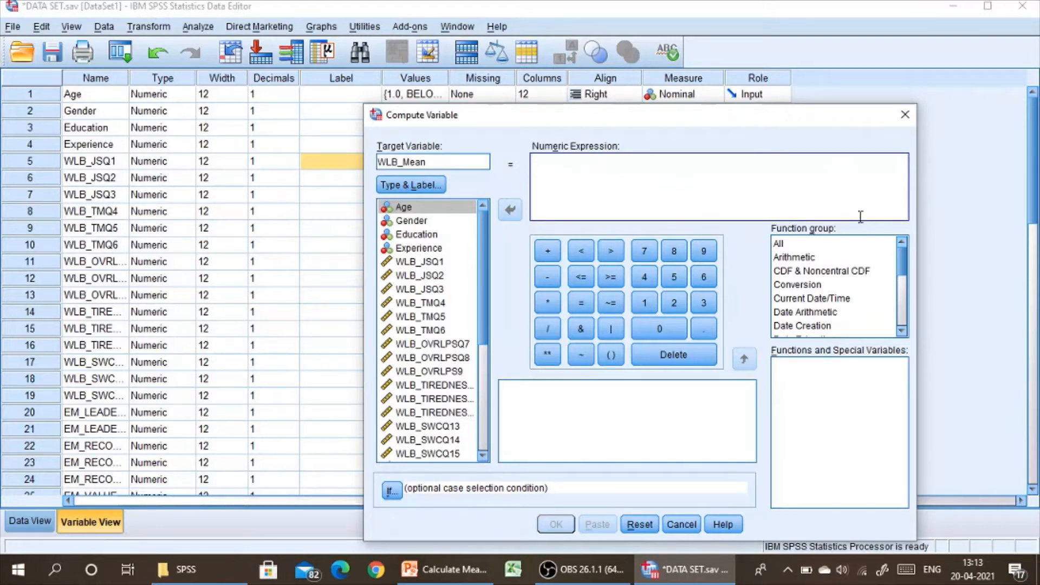
type("Mea")
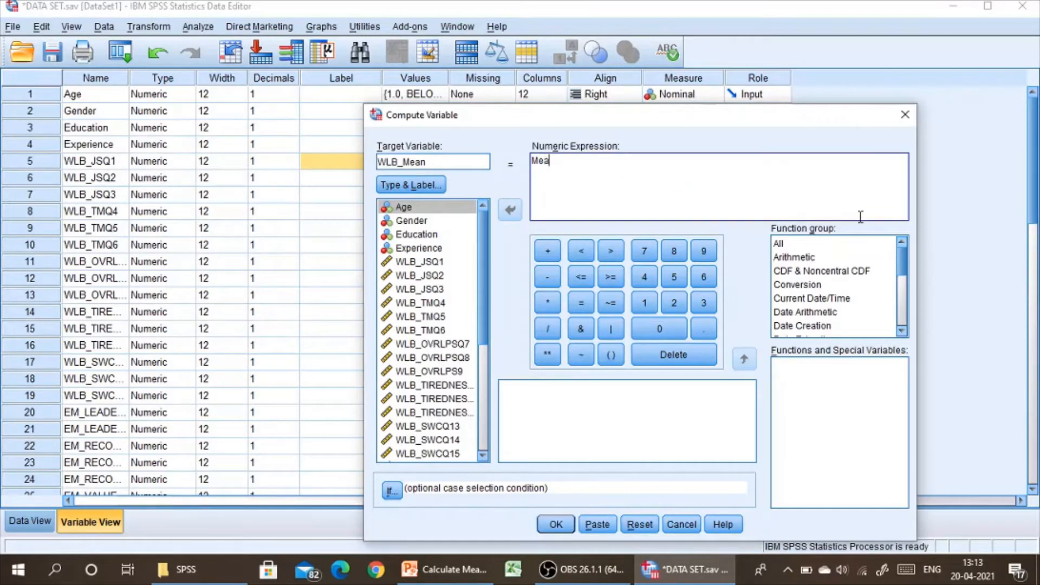
type("n(")
double_click(426, 263)
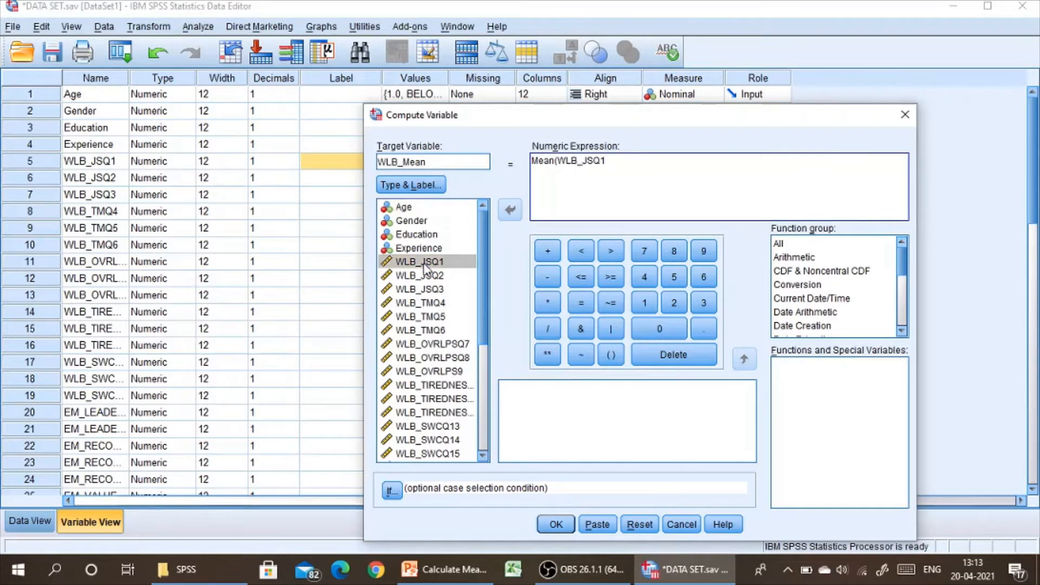
type(",")
double_click(418, 276)
type(",")
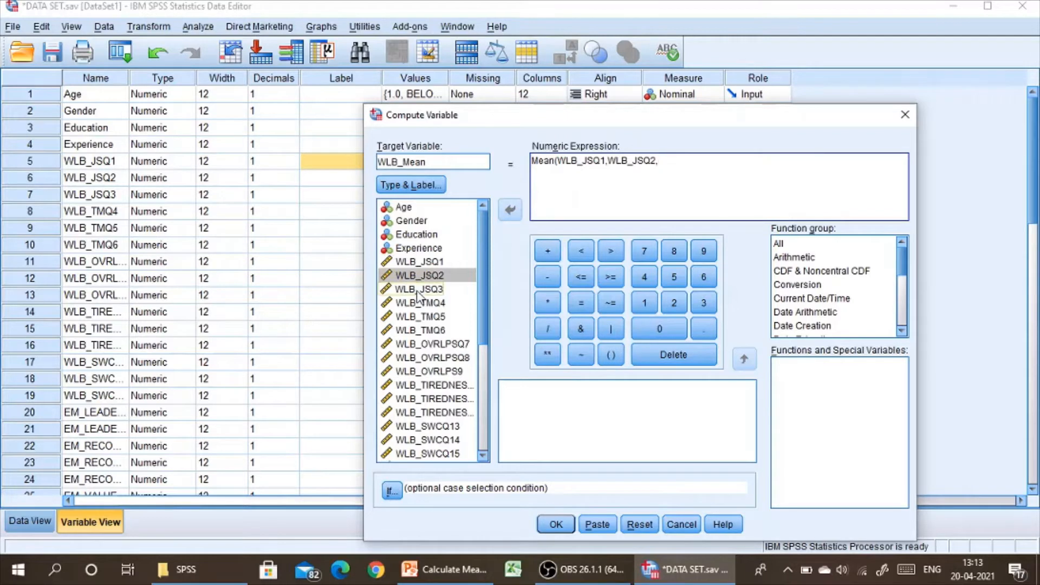
double_click(418, 291)
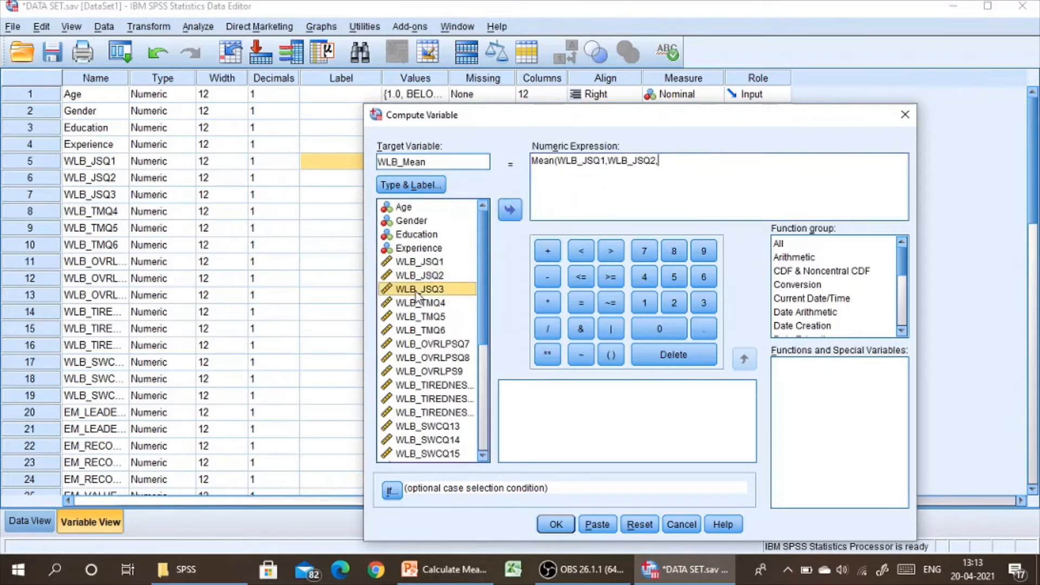
type(",")
- Append WLB_TMQ4, WLB_TMQ5 and WLB_TMQ6 to the Mean expression, separated by commas
double_click(418, 302)
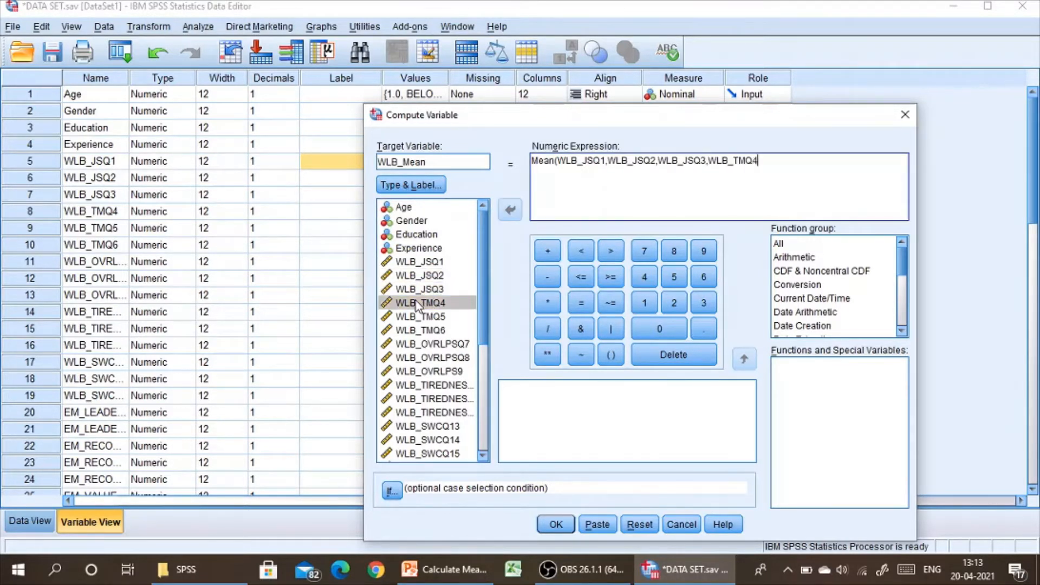
type(",")
double_click(418, 317)
type(",WLB_TMQ5,")
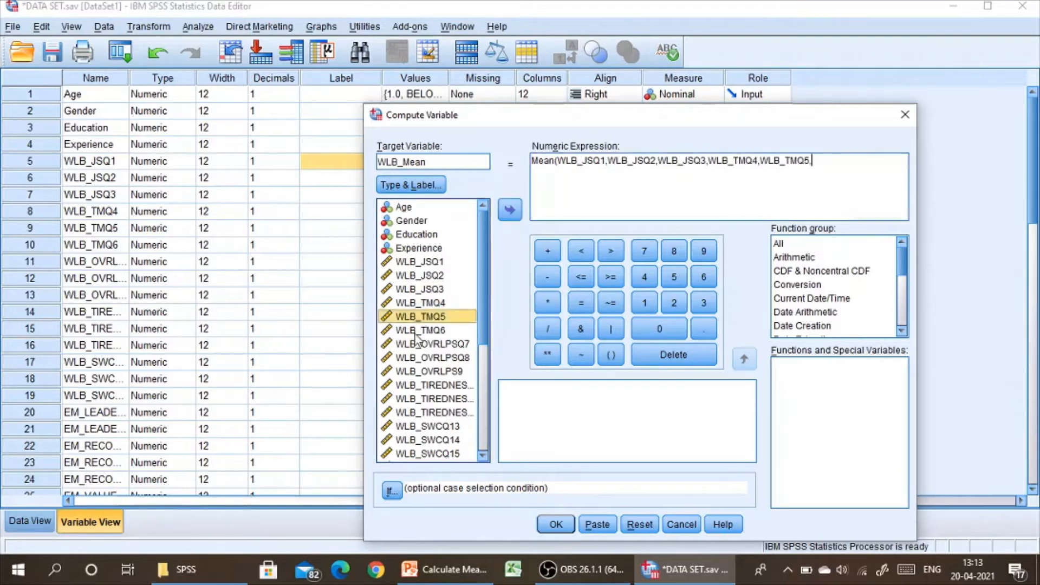
double_click(416, 331)
type(",")
- Append WLB_OVRLPSQ7, WLB_OVRLPSQ8 and WLB_OVRLPS9 to the Mean expression, separated by commas
double_click(416, 346)
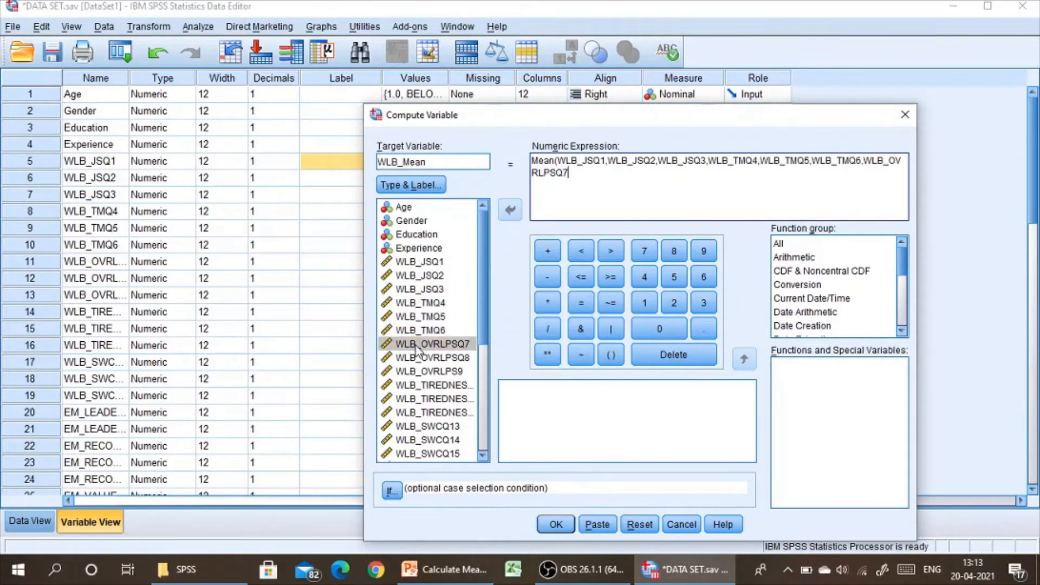
type(",")
left_click(416, 358)
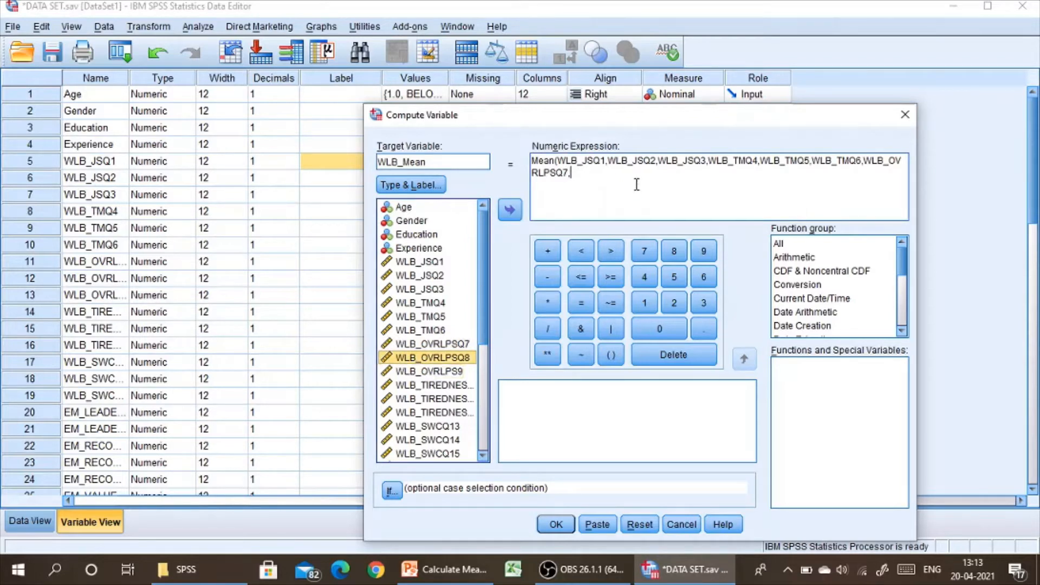
double_click(443, 358)
type(",")
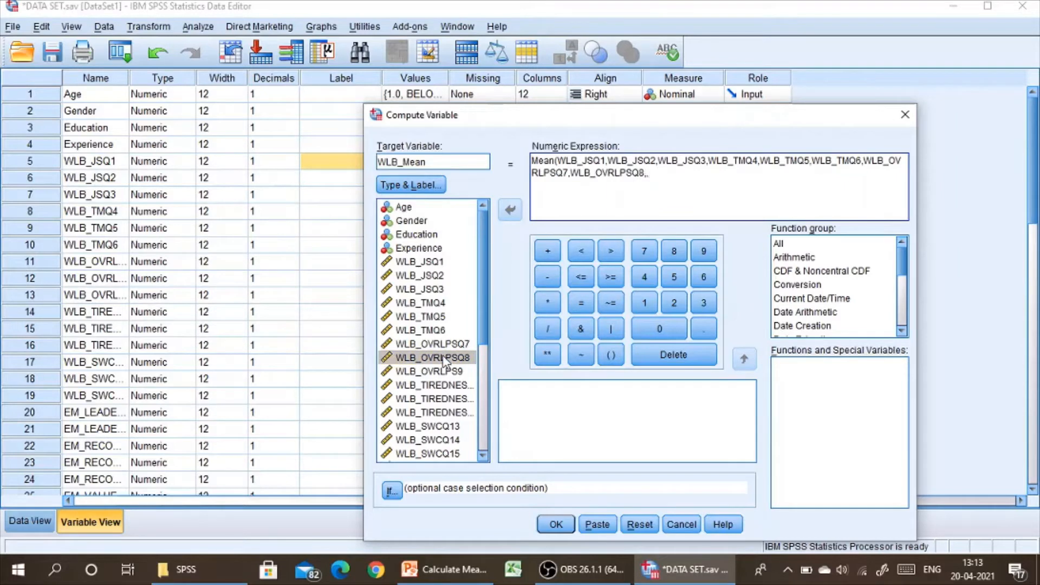
key("BackSpace")
double_click(437, 373)
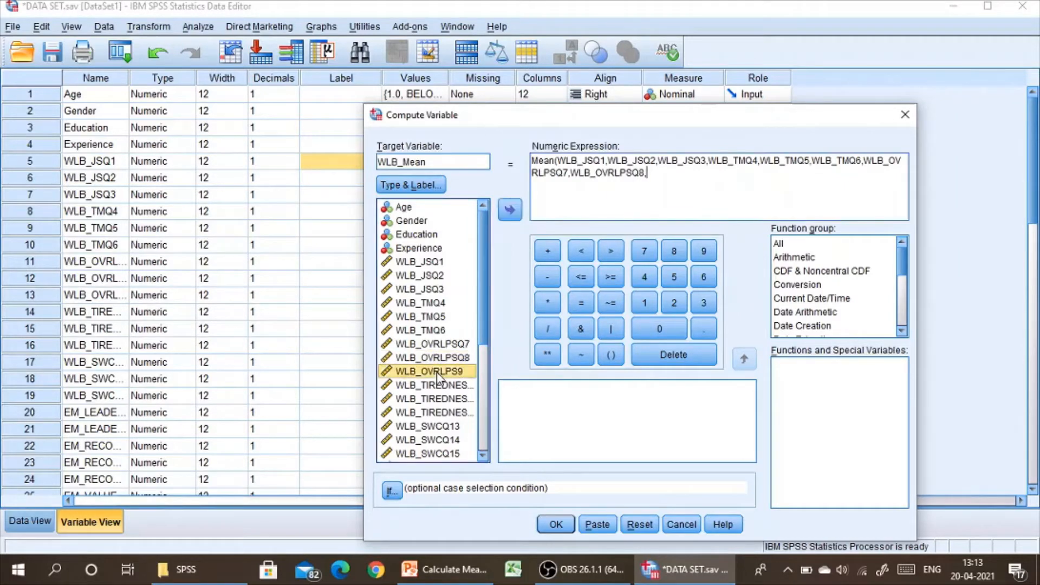
type(",")
- Append WLB_TIREDNESSQ10, WLB_TIREDNESSQ11 and WLB_TIREDNESSQ12 to the Mean expression, separated by commas
left_click(437, 386)
double_click(438, 388)
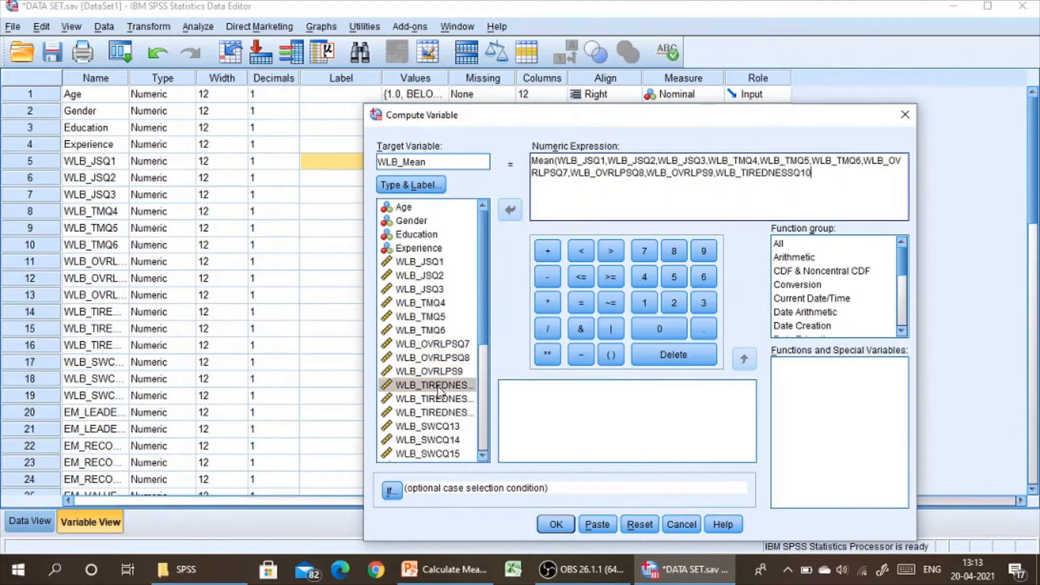
type(",")
double_click(438, 402)
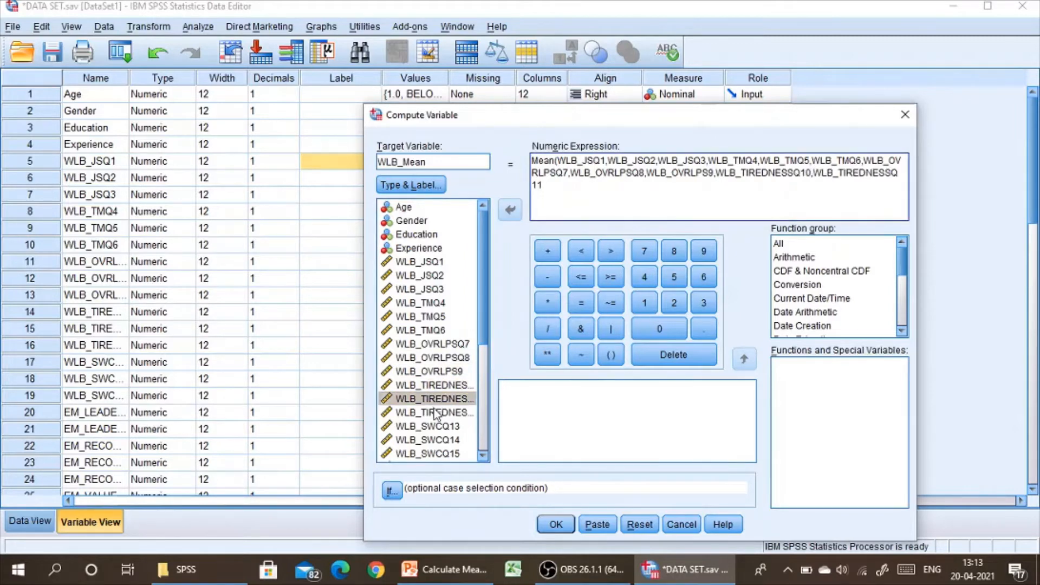
type(",")
left_click(436, 412)
double_click(433, 414)
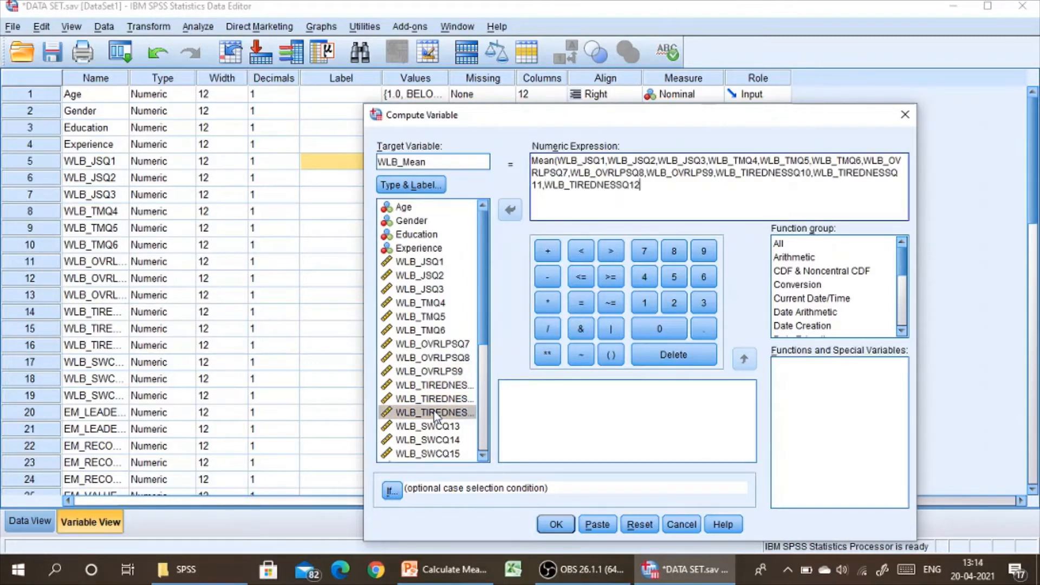
type(",")
- Complete the Mean expression with WLB_SWCQ13, WLB_SWCQ14, WLB_SWCQ15 and a closing parenthesis, and run the computation
left_click(431, 425)
double_click(431, 426)
type(",WLB_SWCQ13,")
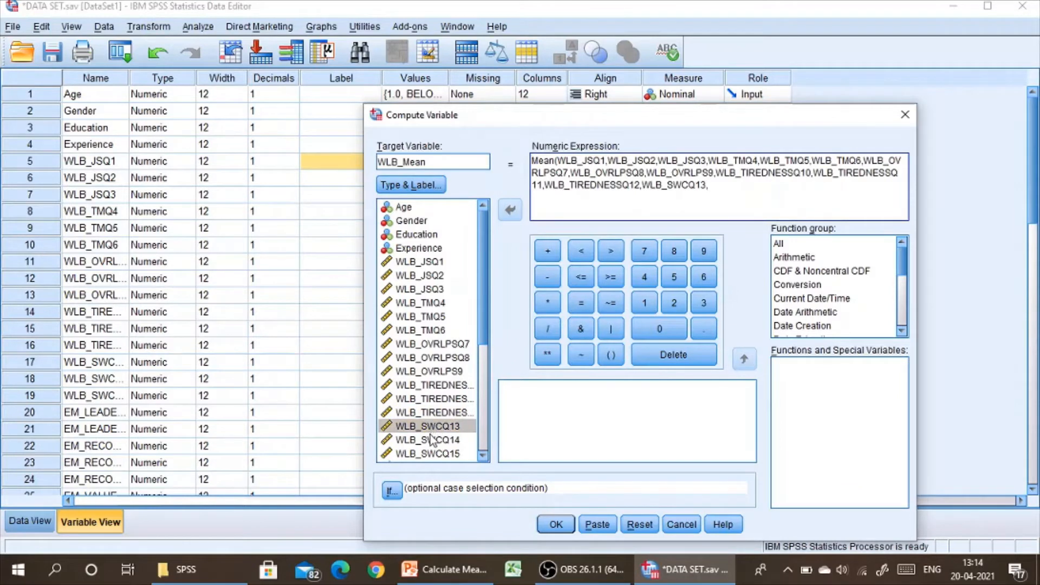
left_click(428, 440)
double_click(428, 439)
type(",")
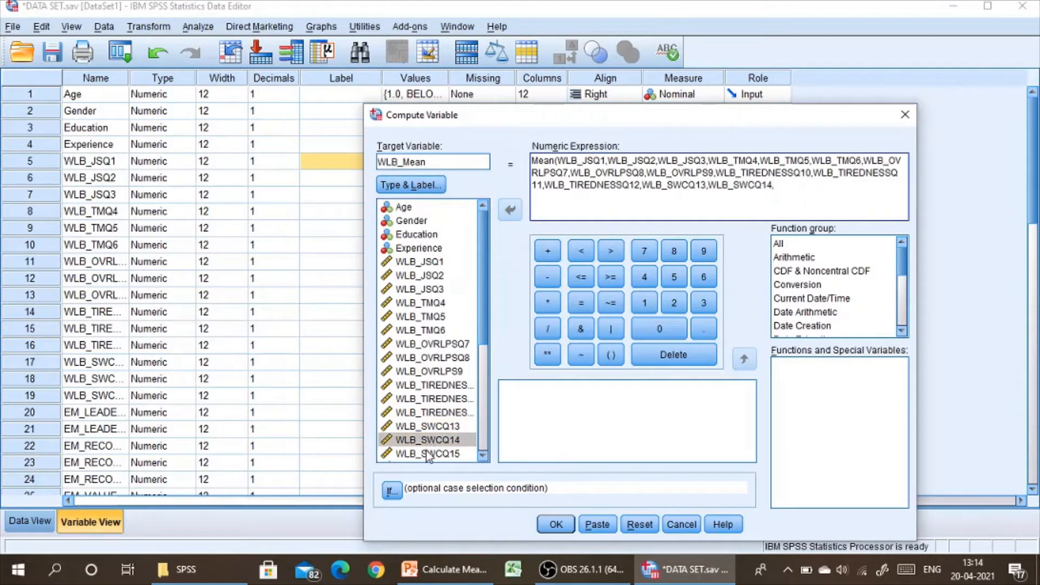
left_click(426, 451)
double_click(427, 451)
type(")")
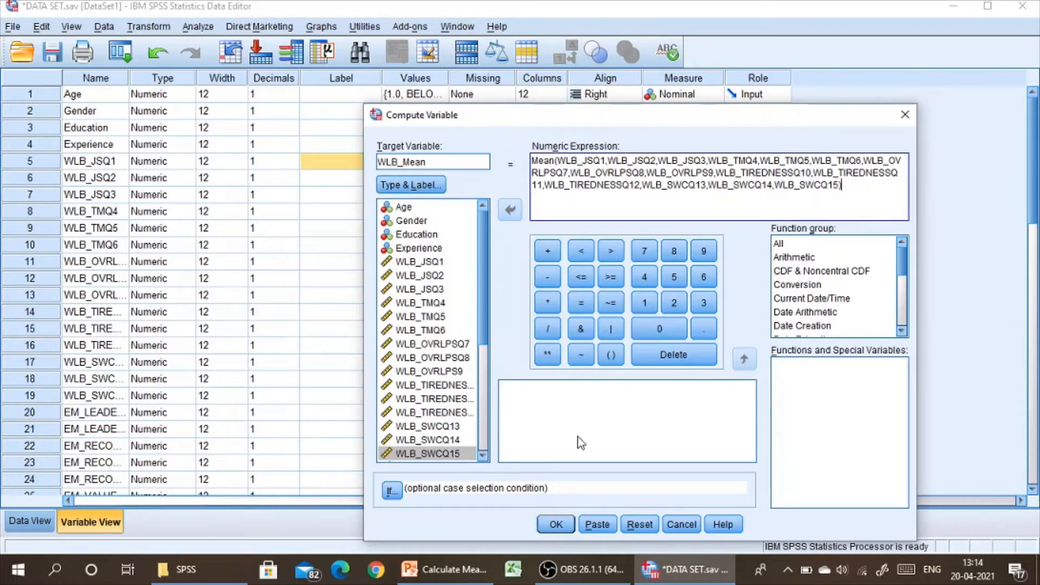
left_click(555, 524)
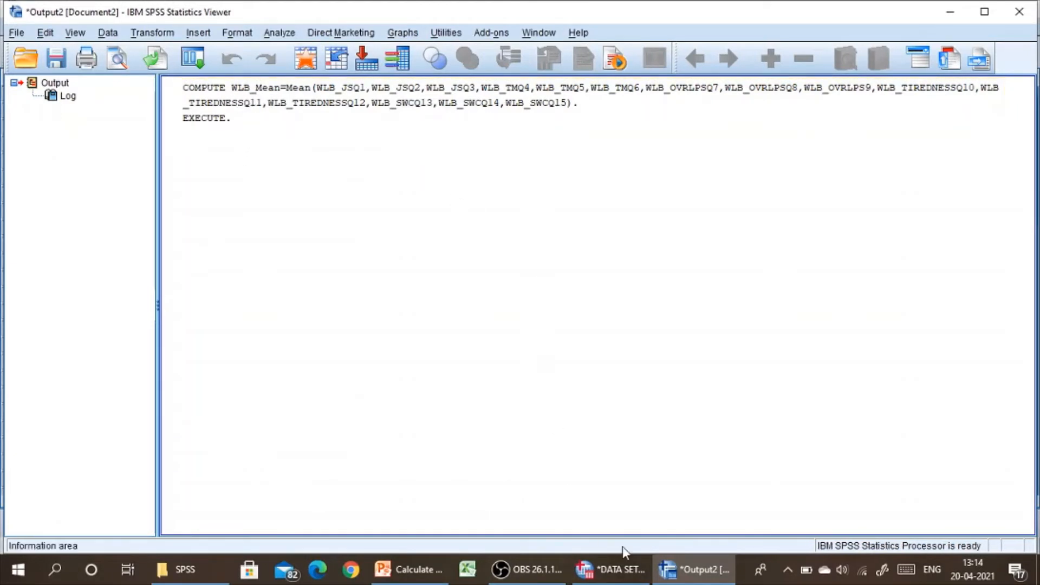
- Return to the data set and examine the new WLB_Mean variable in the variable list and its values in the data columns
mouse_move(623, 576)
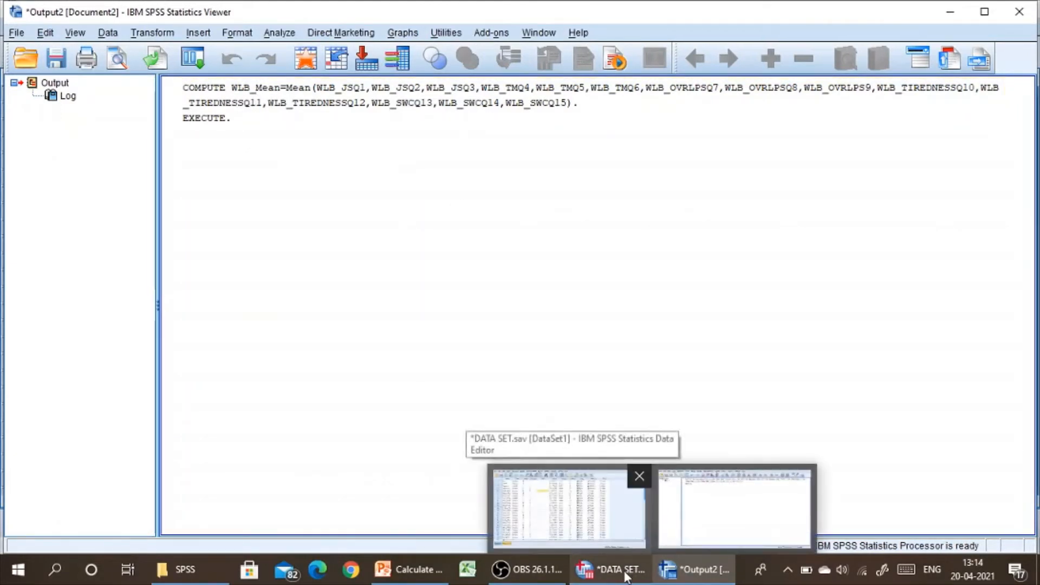
left_click(625, 573)
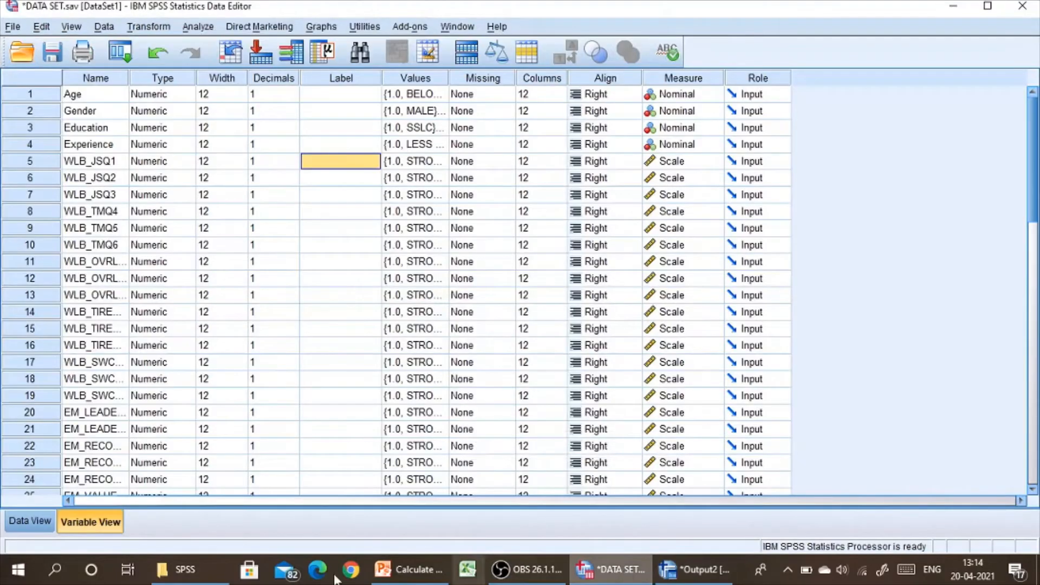
scroll(839, 349, "down", 9)
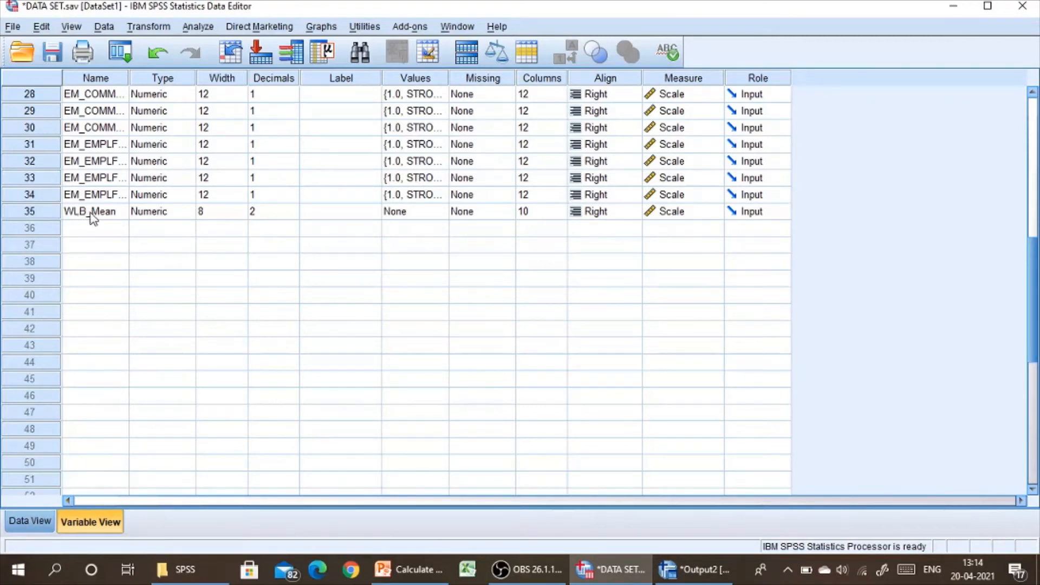
left_click(41, 521)
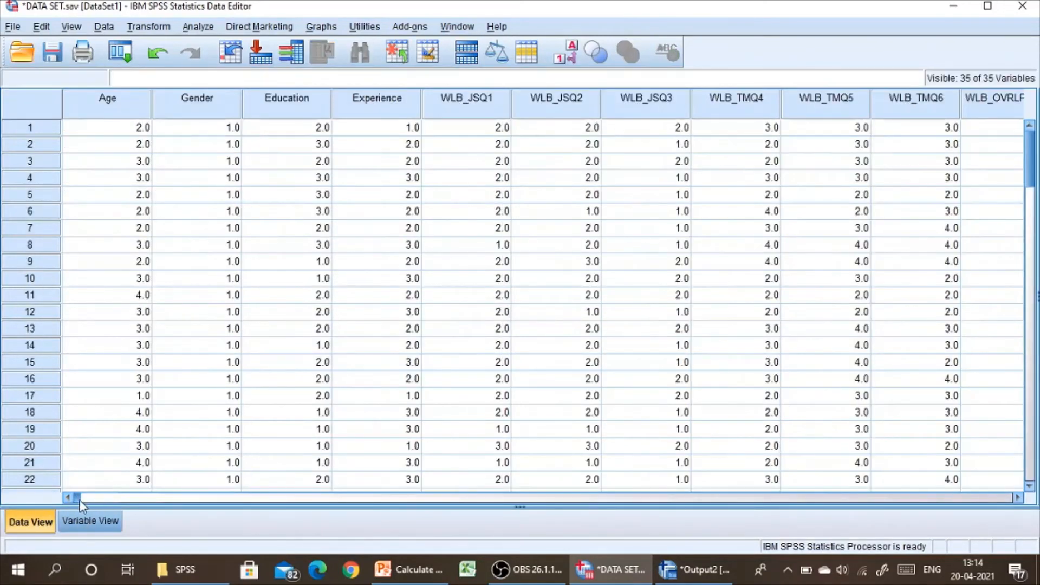
left_click_drag(78, 497, 850, 472)
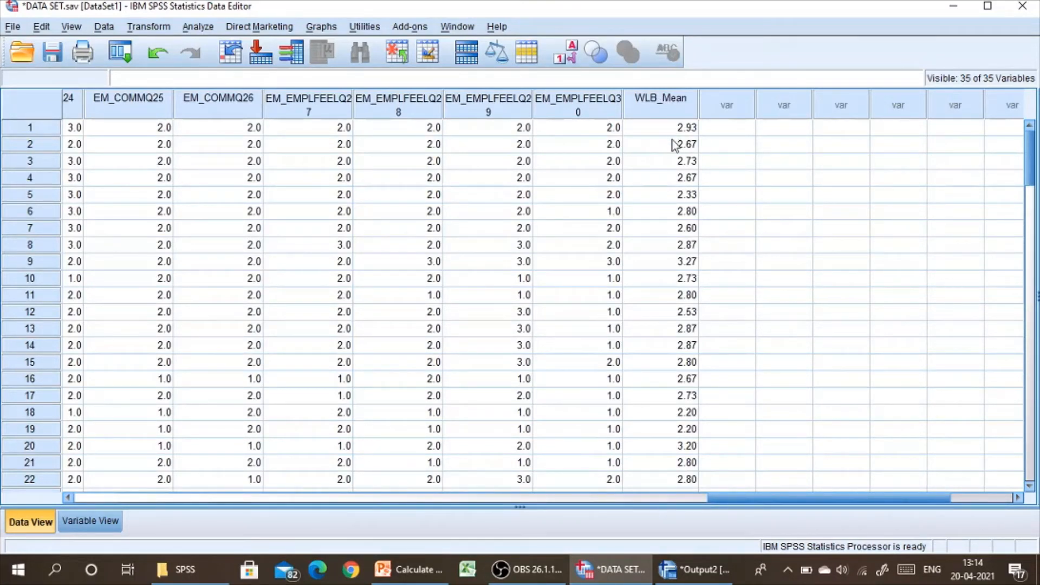
scroll(673, 151, "down", 3)
scroll(673, 157, "up", 3)
- Reopen Compute Variable and clear the WLB items from the numeric expression, keeping only the opening of the Mean function
left_click(146, 28)
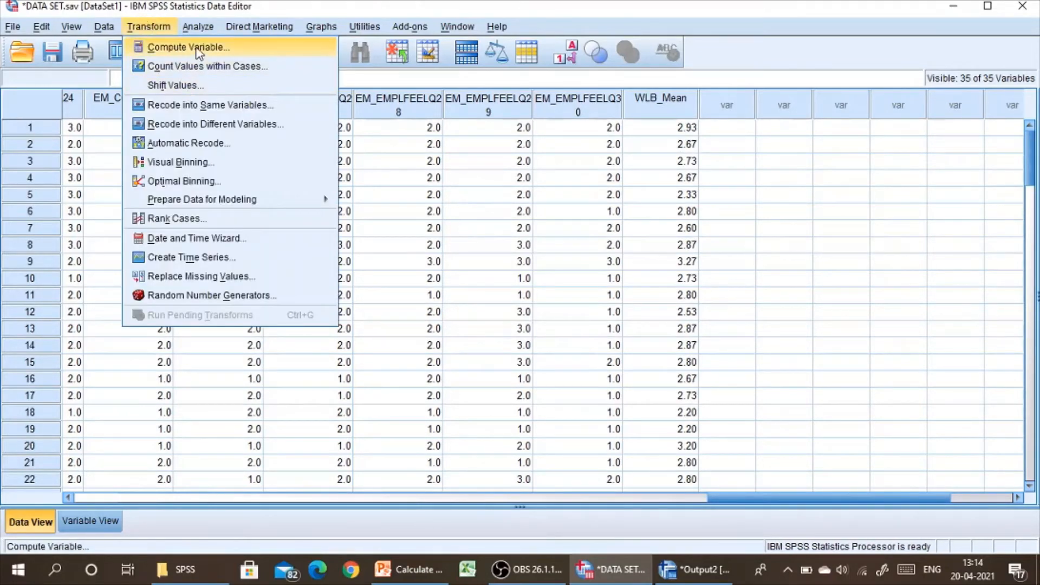
left_click(196, 48)
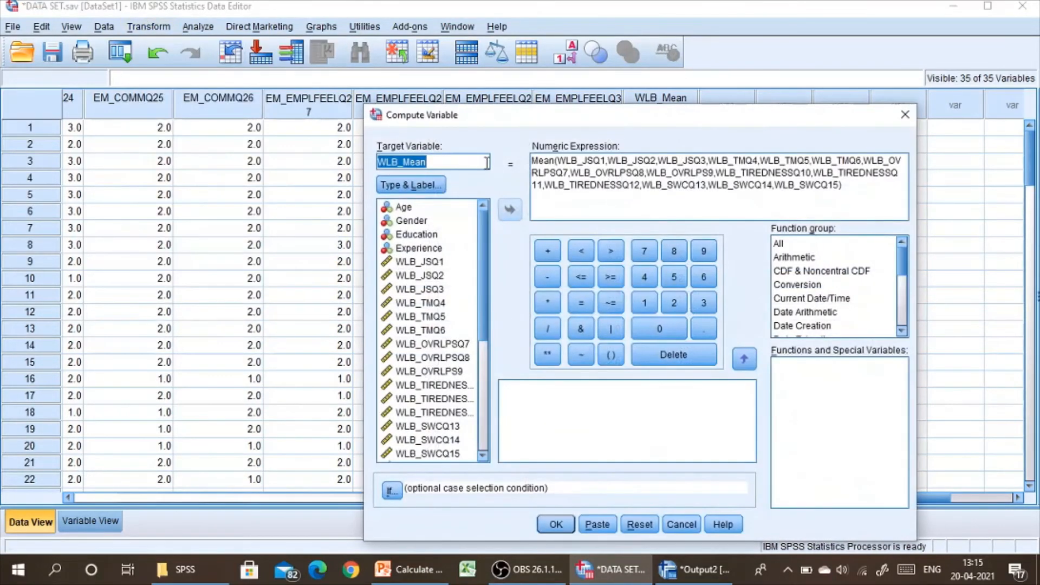
left_click_drag(561, 162, 775, 192)
key("Delete")
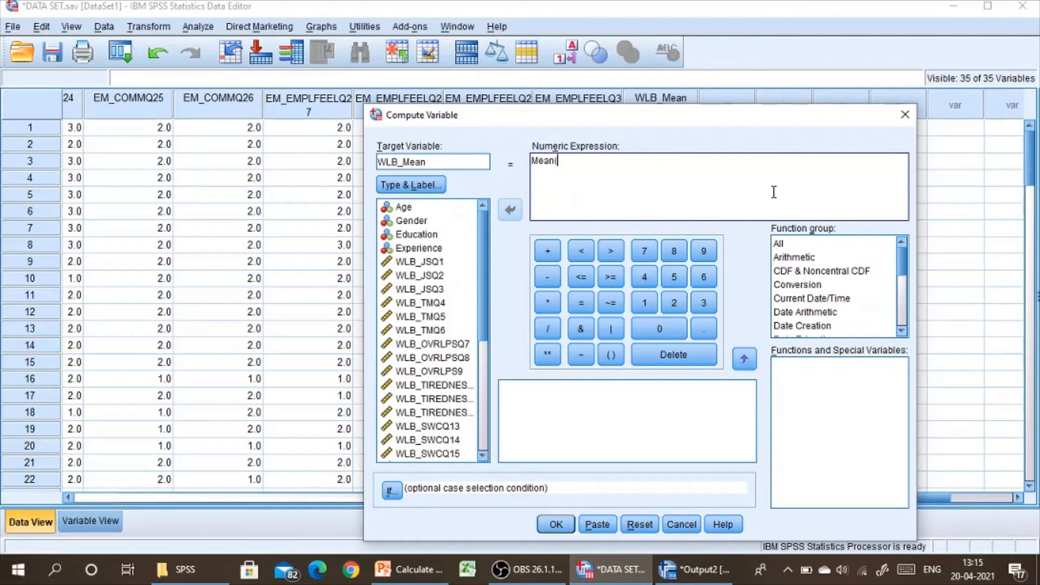
- Change the target variable's name to EM_Mean
left_click(398, 161)
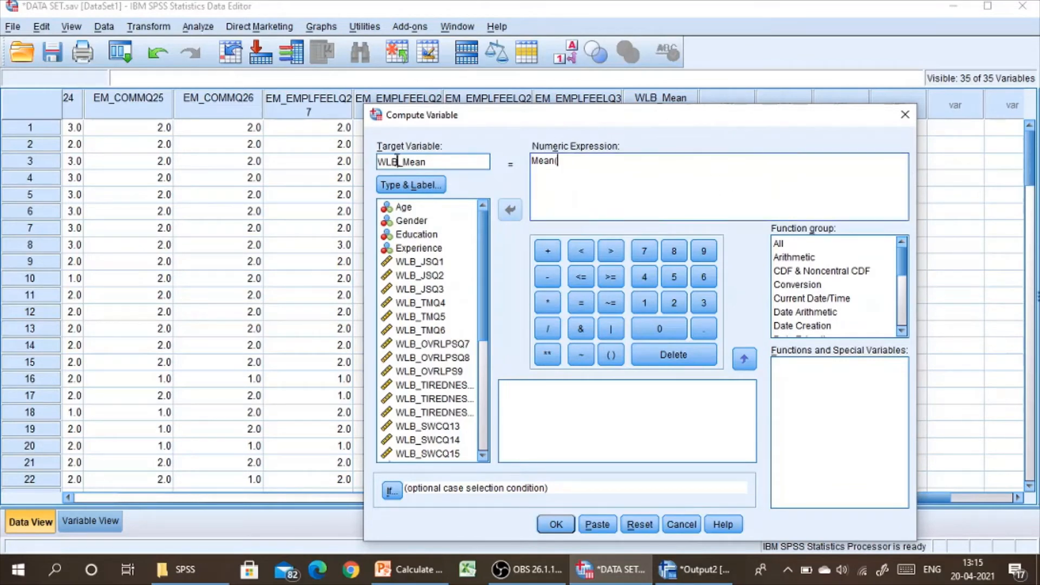
key("BackSpace")
key("BackSpace")
key("BackSpace")
type("EM")
- Add EM_LEADERSHIPQ16 and EM_LEADERSHIPQ17, each followed by a comma, as the first arguments of the Mean expression
left_click_drag(484, 259, 479, 317)
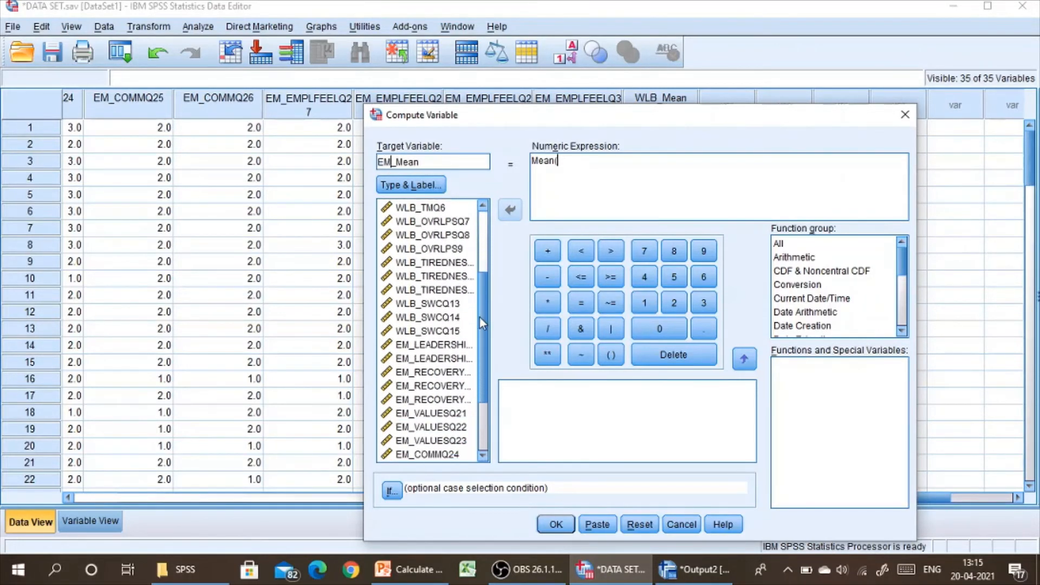
double_click(437, 345)
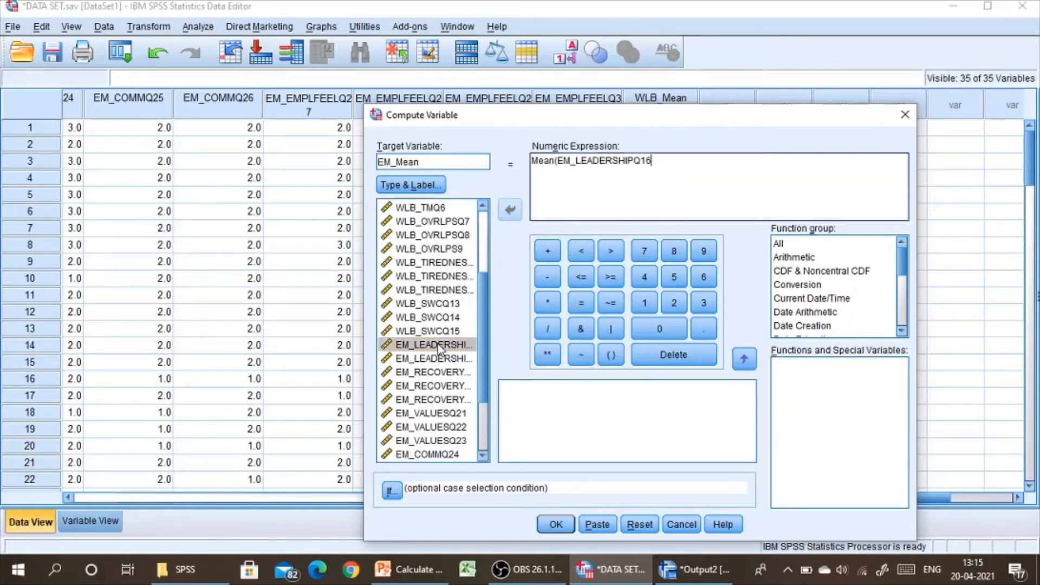
type(",")
double_click(422, 359)
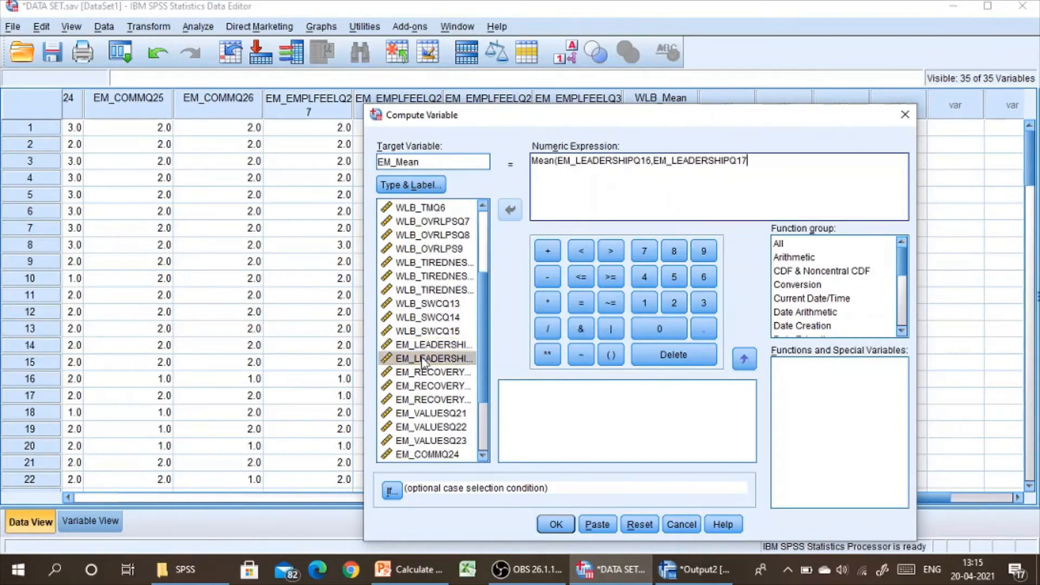
type(",")
- Append EM_RECOVERYQ18, EM_RECOVERYQ19 and EM_RECOVERYQ20 to the Mean expression, each followed by a comma
double_click(424, 374)
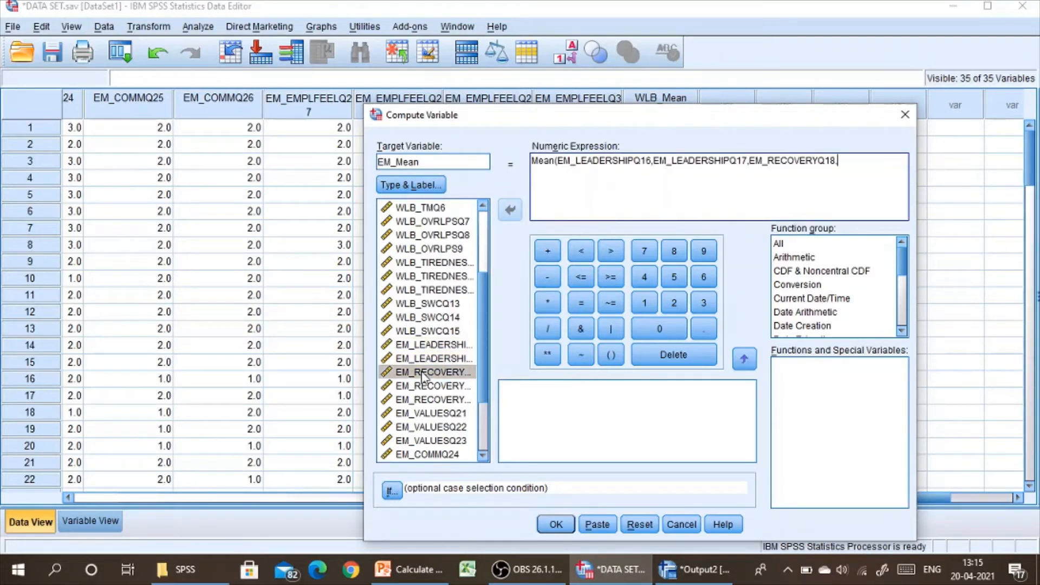
type(",")
double_click(438, 386)
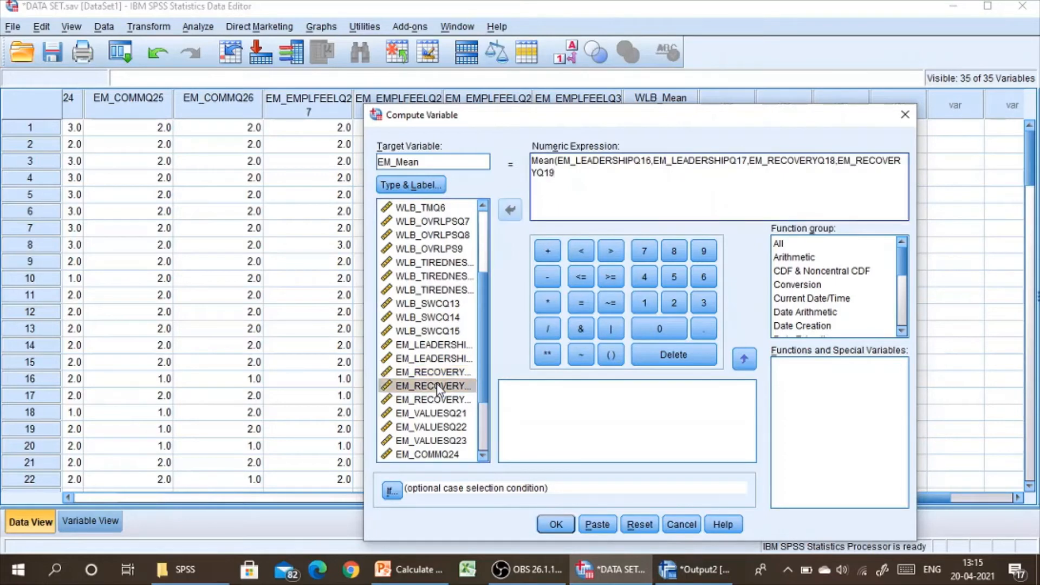
type(",")
double_click(430, 401)
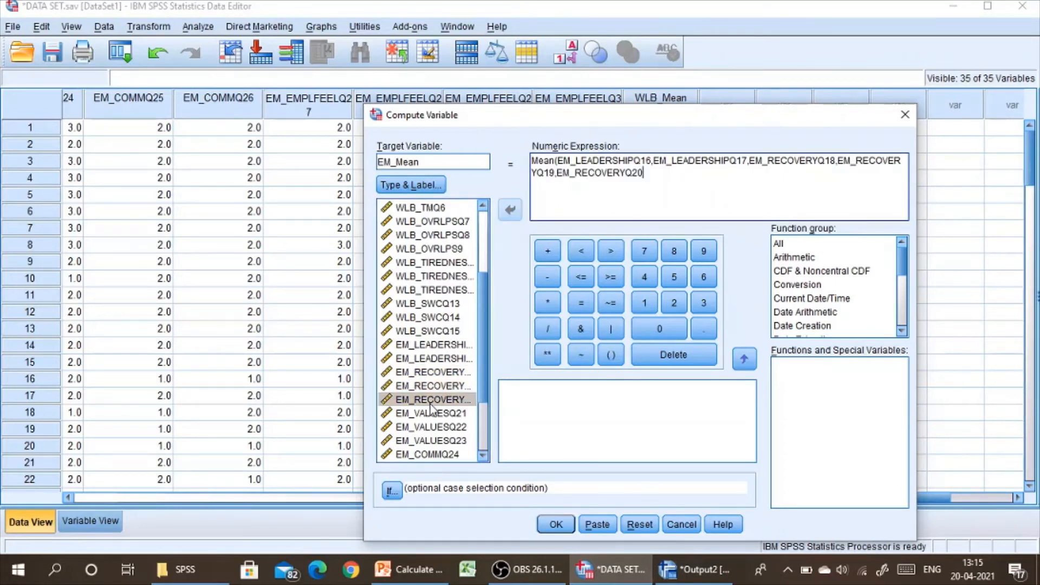
type(",")
- Append EM_VALUESQ21, EM_VALUESQ22 and EM_VALUESQ23 to the Mean expression, each followed by a comma
scroll(430, 404, "down", 1)
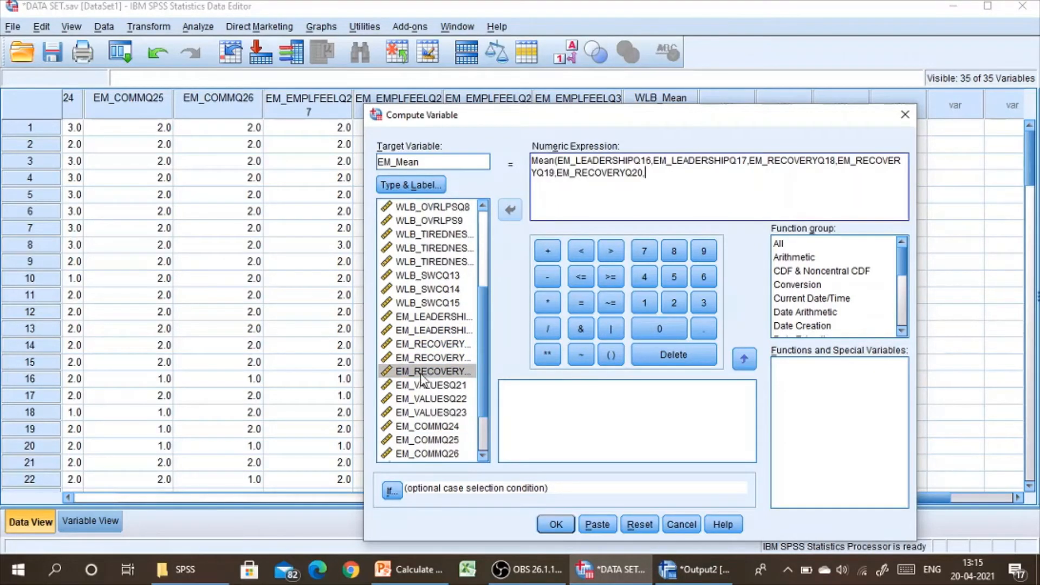
double_click(418, 386)
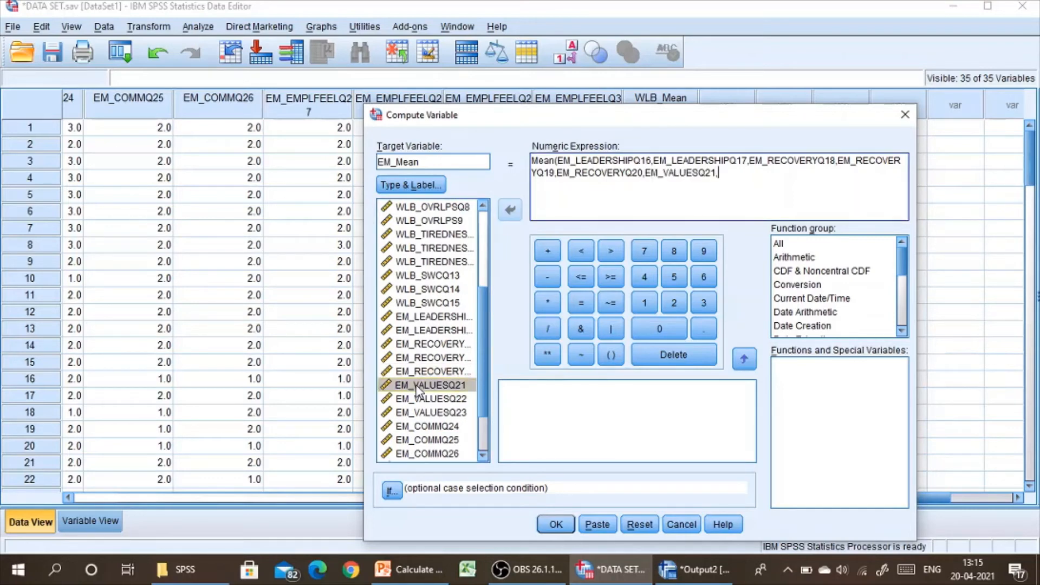
type(",")
double_click(415, 400)
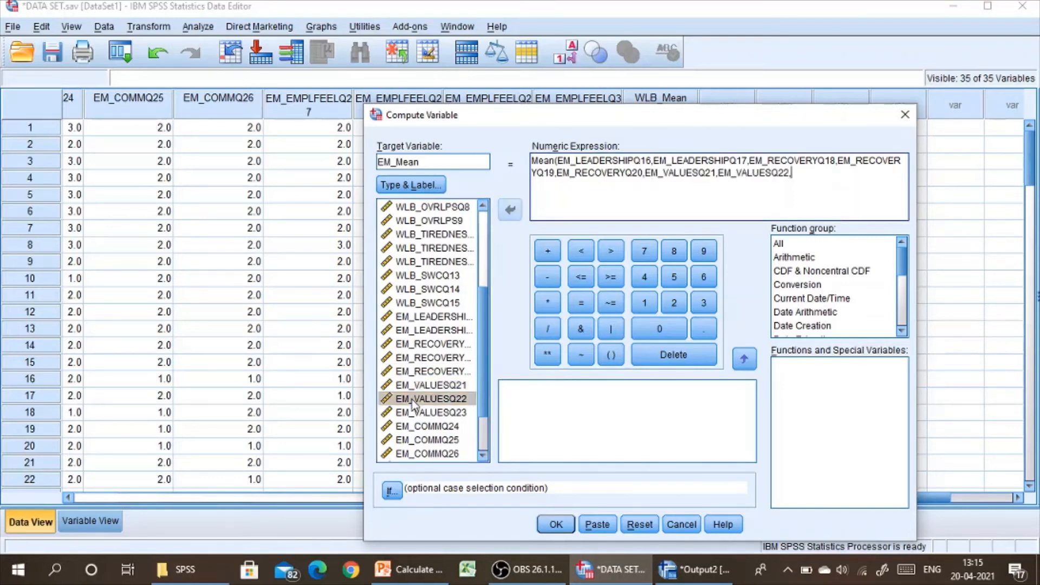
double_click(415, 414)
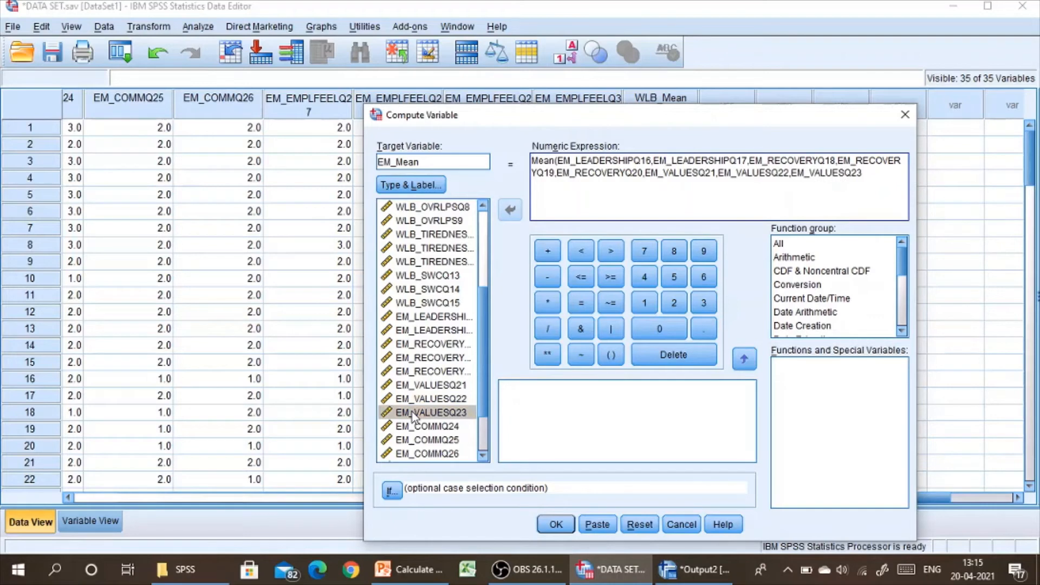
type(",")
- Append EM_COMMQ24, EM_COMMQ25 and EM_COMMQ26 to the Mean expression, each followed by a comma
scroll(414, 414, "down", 1)
double_click(428, 386)
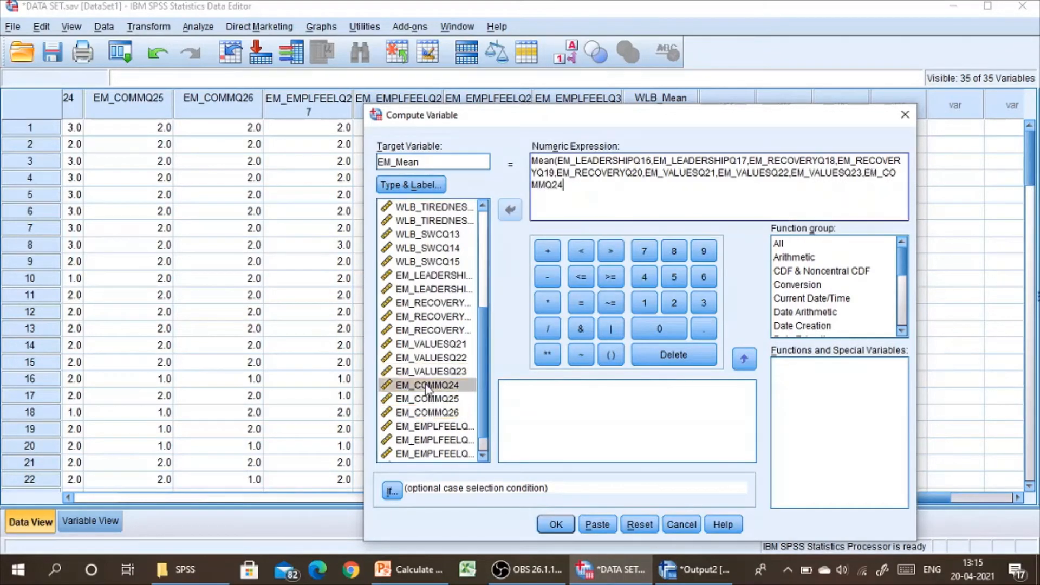
type(",")
double_click(426, 400)
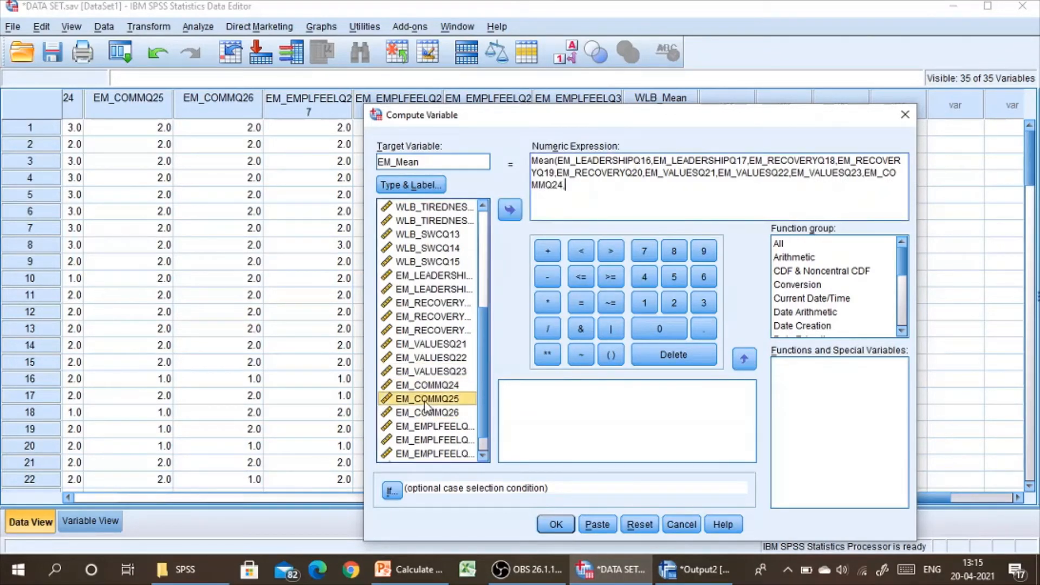
type(",")
double_click(429, 413)
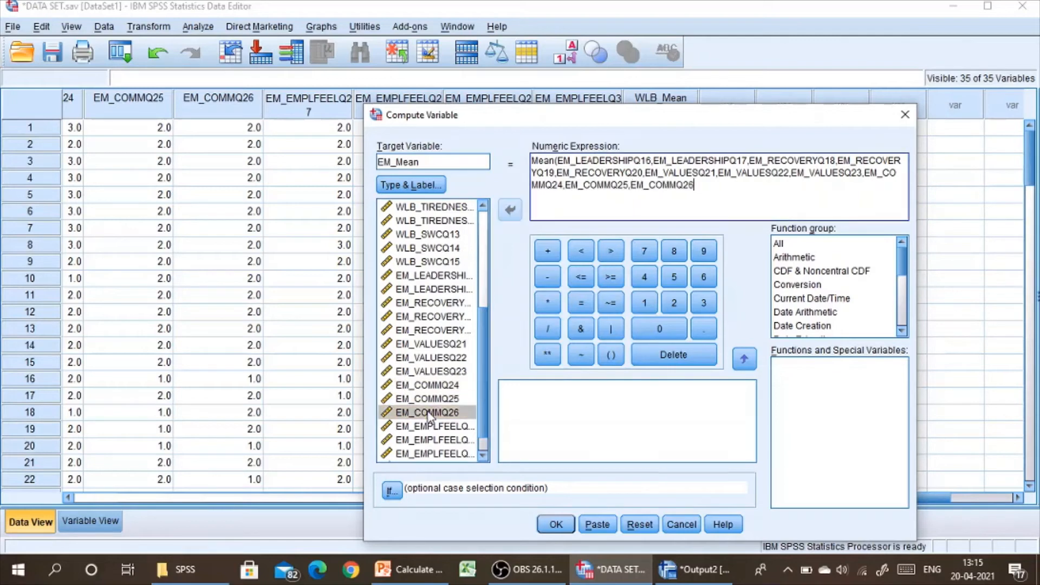
type(",")
- Complete the Mean expression with EM_EMPLFEELQ27, EM_EMPLFEELQ28, EM_EMPLFEELQ29, EM_EMPLFEELQ30 and a closing parenthesis, and run the computation
double_click(429, 427)
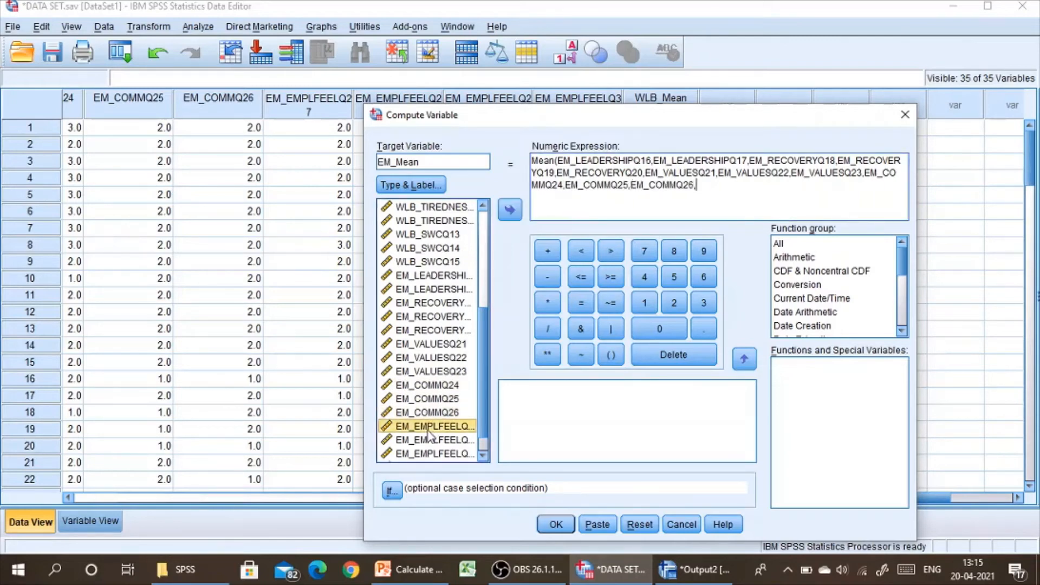
scroll(429, 433, "down", 1)
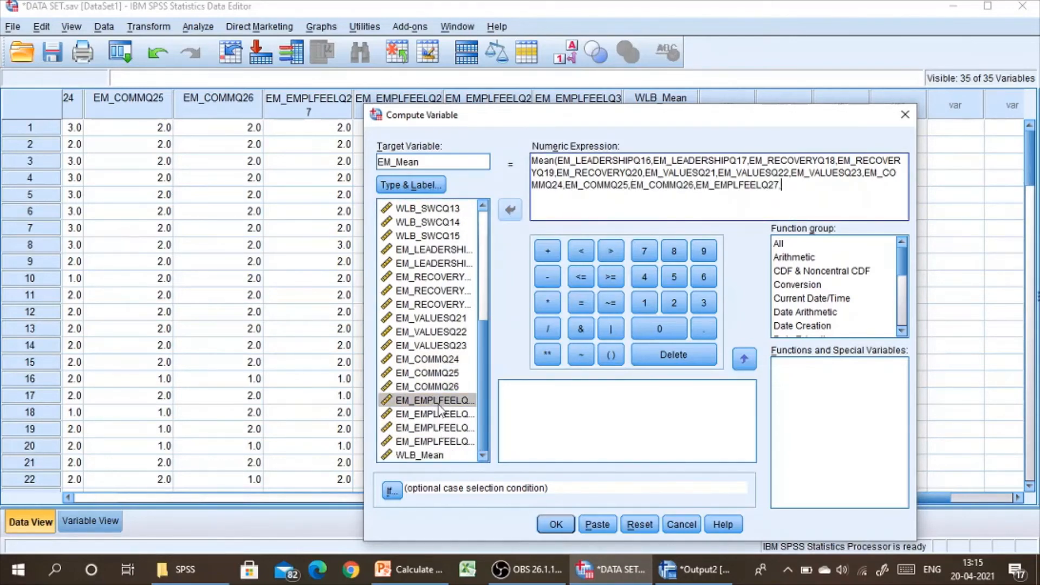
double_click(432, 415)
type(",")
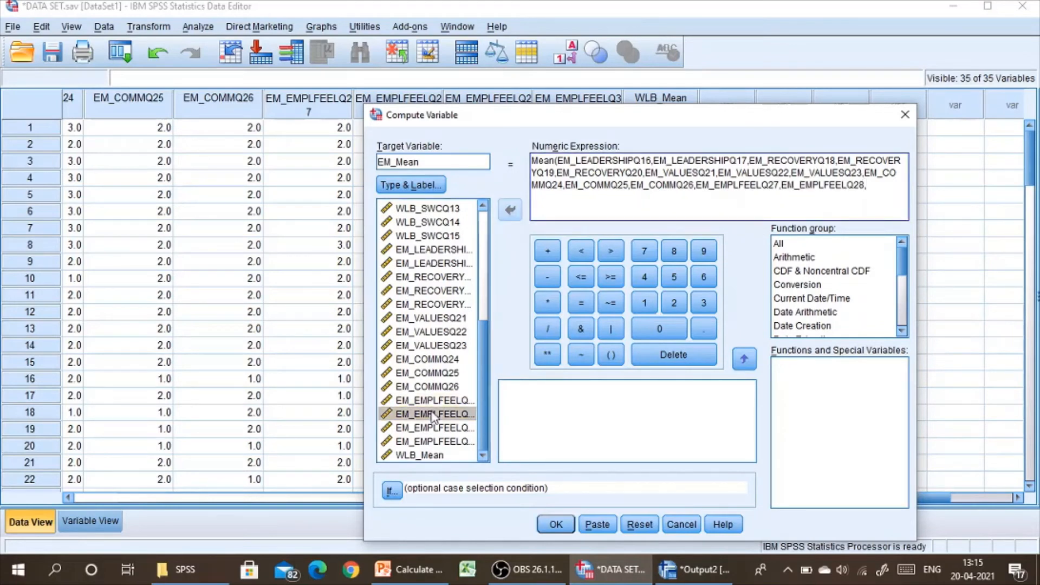
double_click(426, 429)
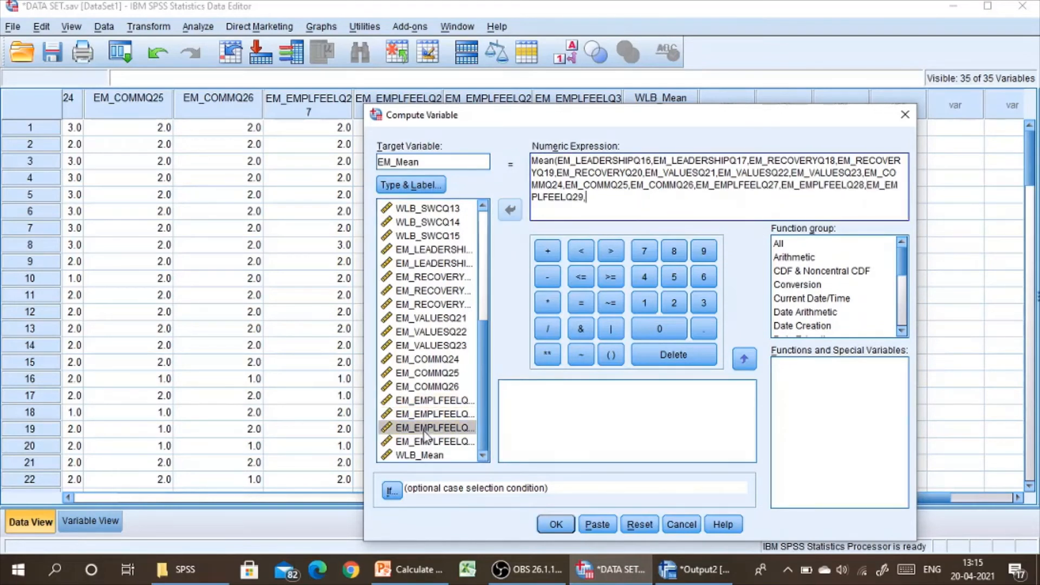
type(",")
double_click(429, 442)
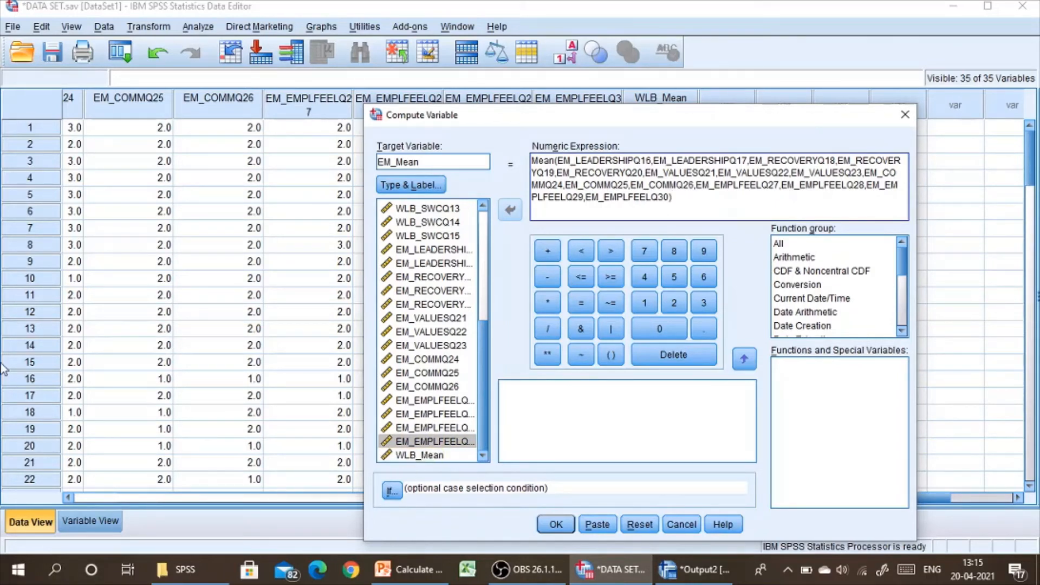
left_click(554, 525)
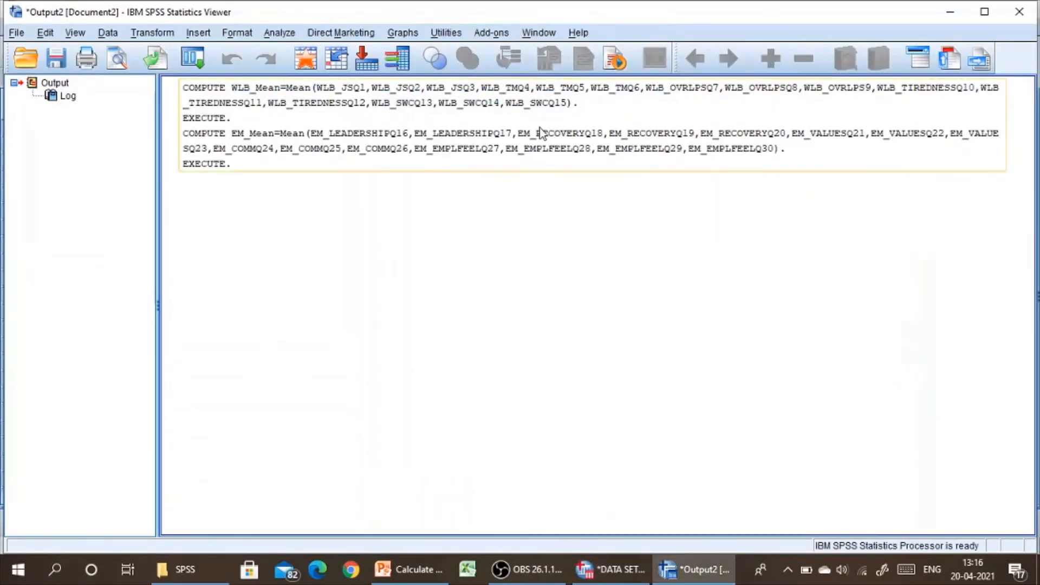
- Return to the data set, reopen Compute Variable and clear all EM items from inside the Mean function's parentheses
left_click(601, 569)
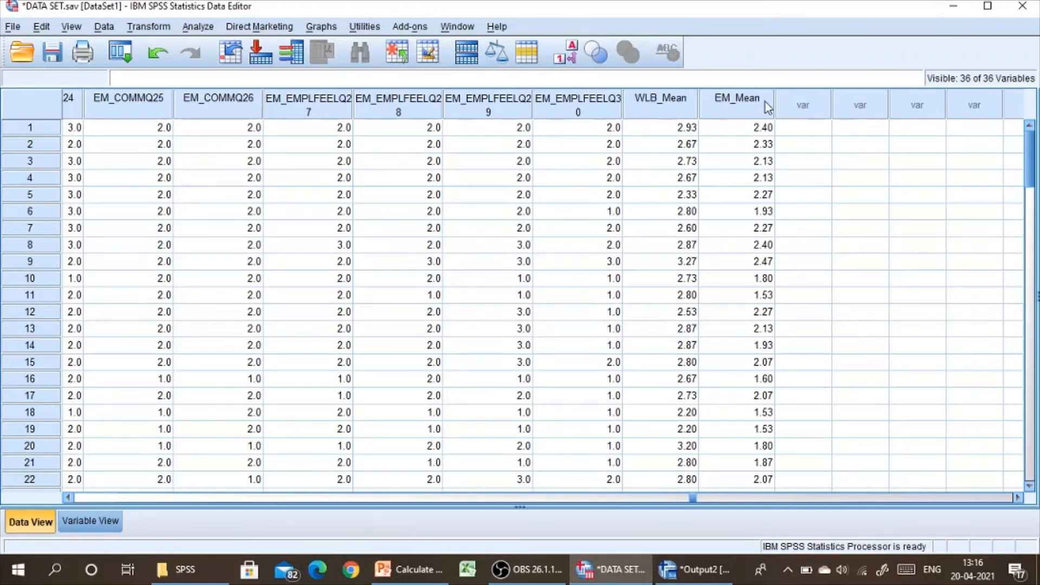
left_click(158, 28)
left_click(179, 47)
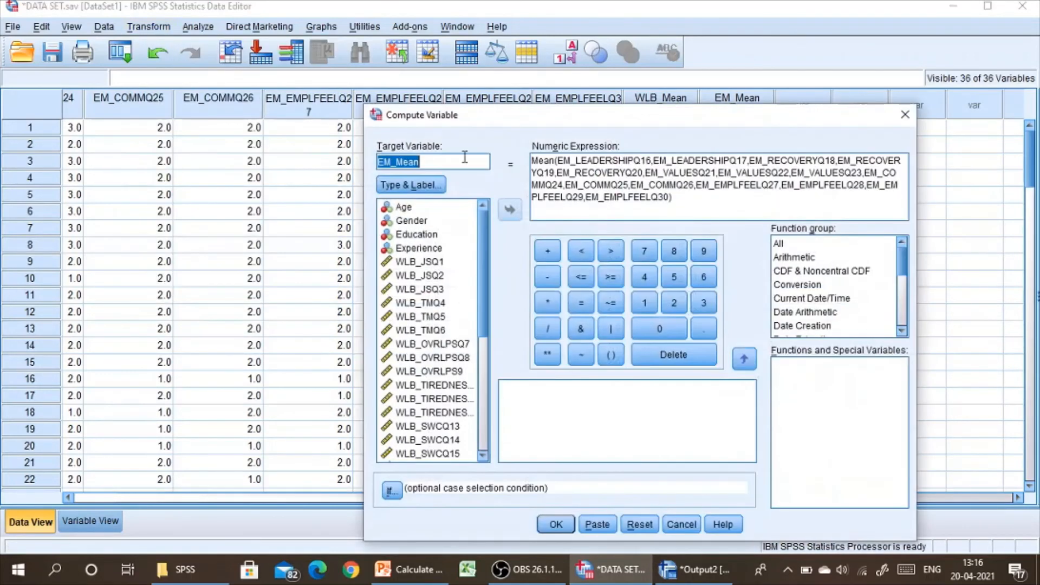
left_click_drag(557, 161, 671, 198)
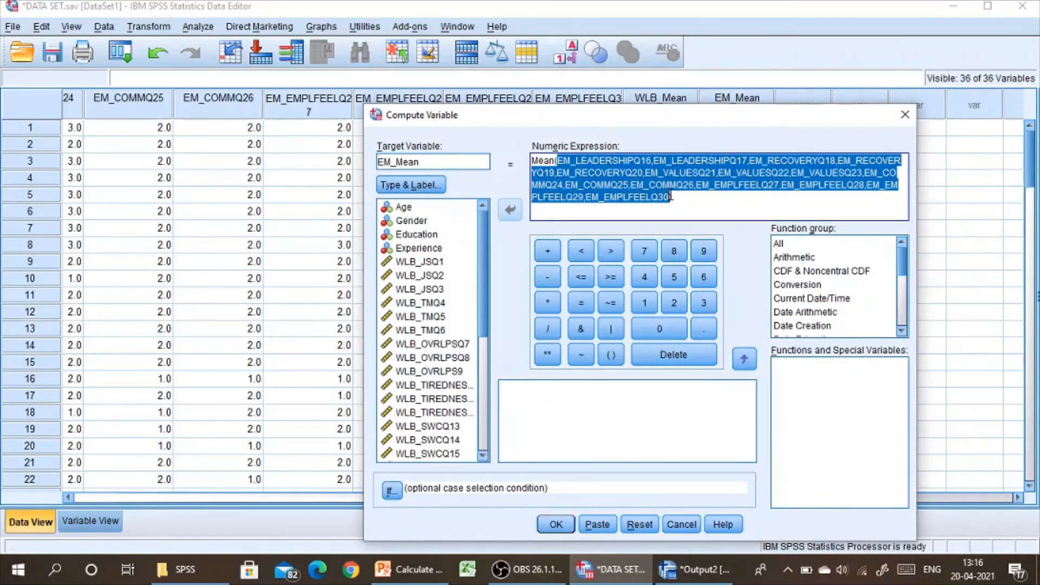
key("Delete")
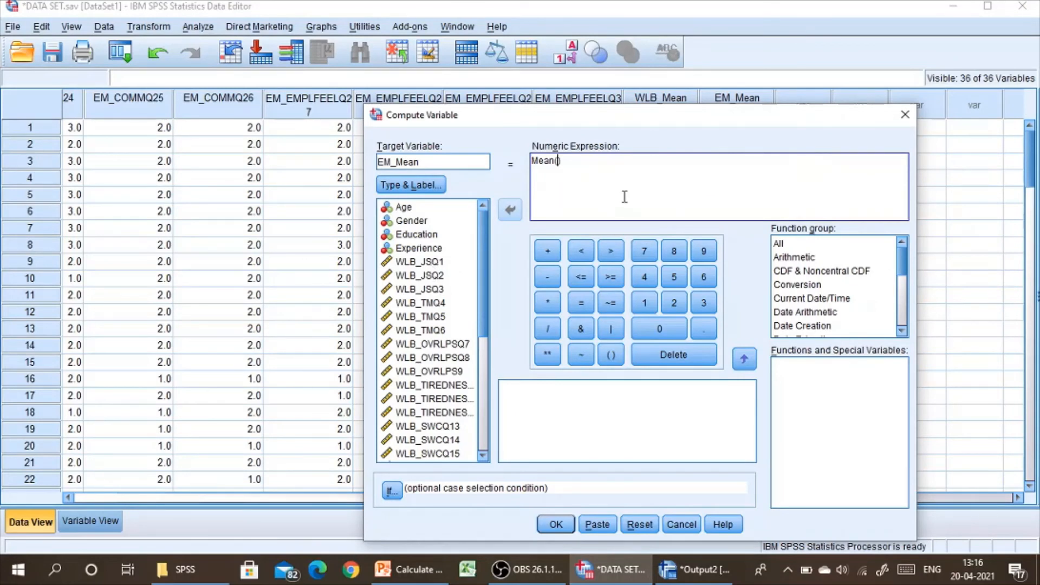
- Change the target variable's name to WLB_JSMean
left_click(393, 162)
key("BackSpace")
key("BackSpace")
type("WL")
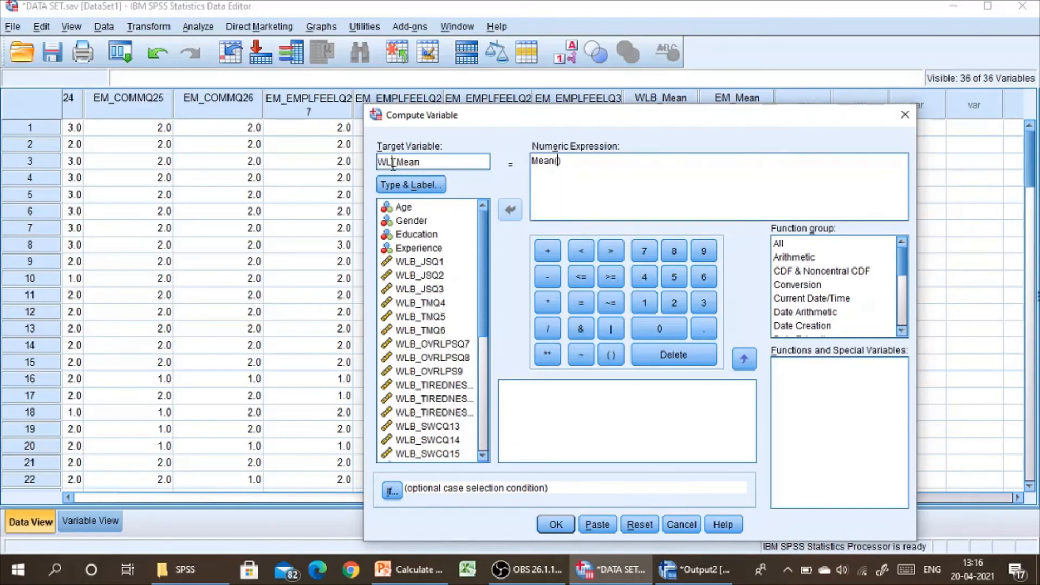
type("B")
left_click(403, 162)
type("JS")
- Fill the Mean function with WLB_JSQ1, WLB_JSQ2 and WLB_JSQ3 separated by commas, then run the computation and return to the data set
double_click(428, 264)
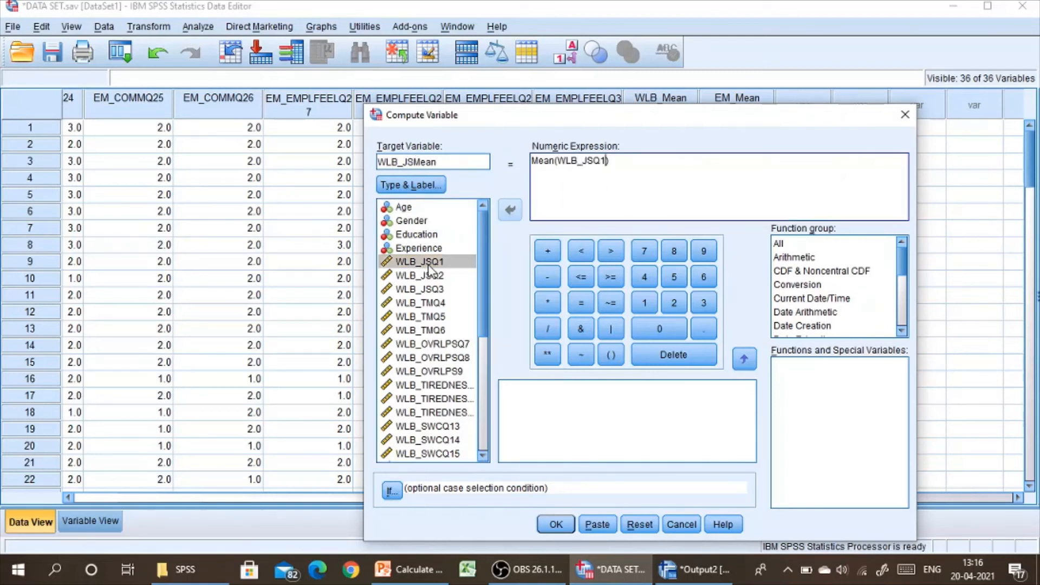
type(",")
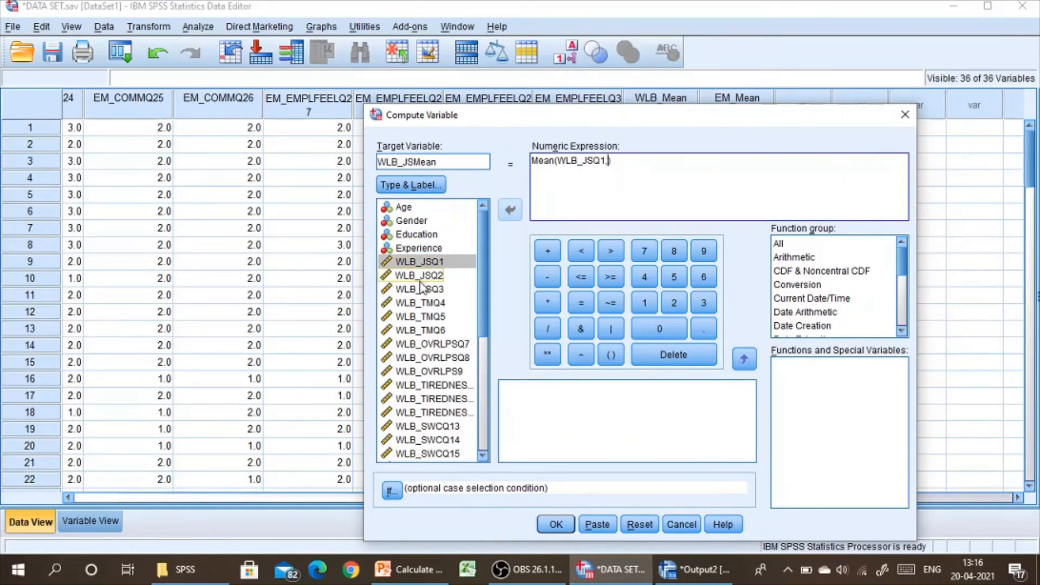
left_click(420, 280)
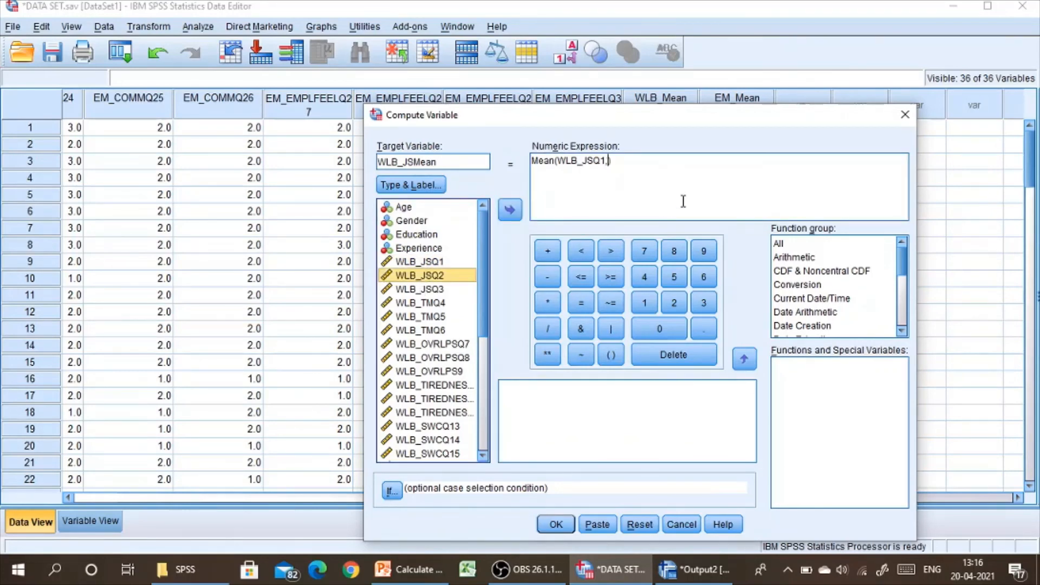
double_click(441, 273)
double_click(434, 290)
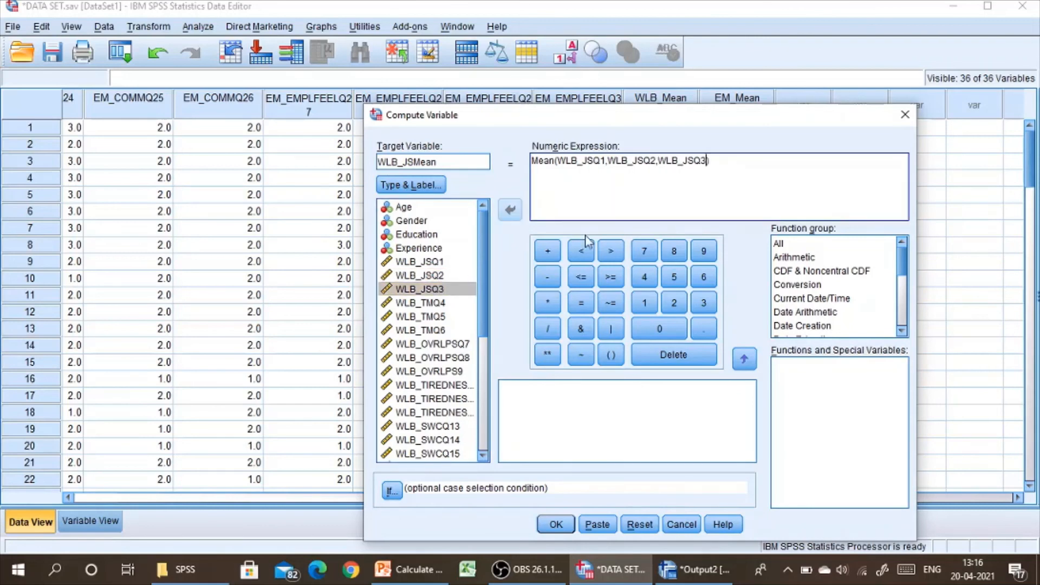
left_click(562, 517)
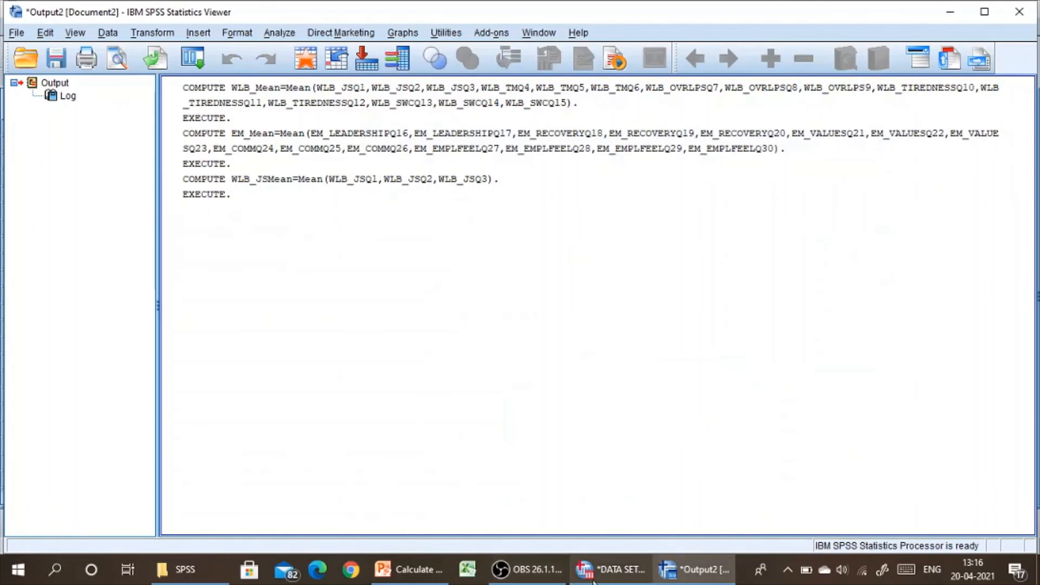
left_click(610, 568)
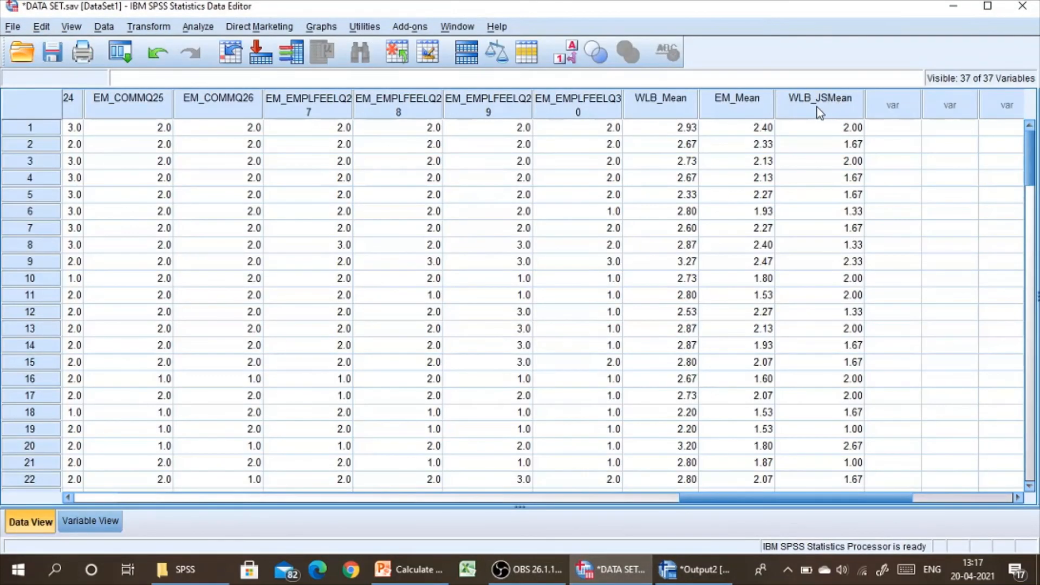